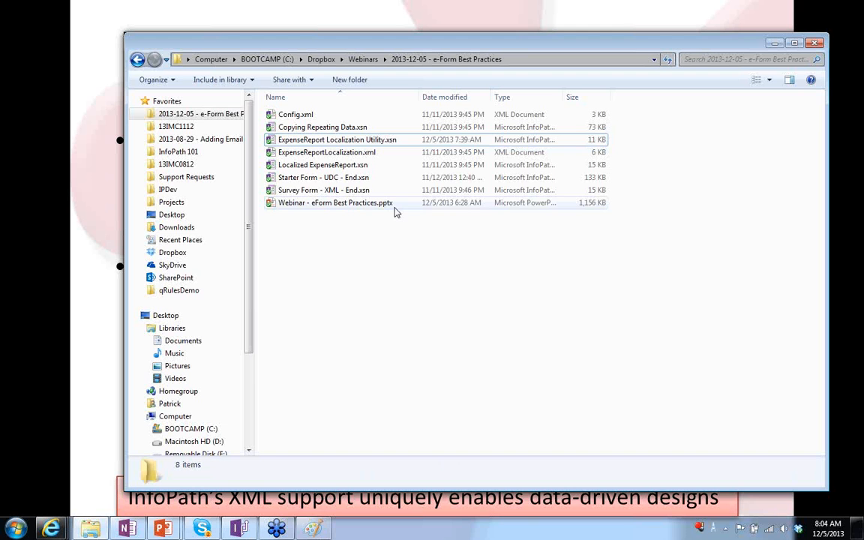
Open "Survey Form - XML - End.xsn" in design mode and expand the Surveys group in its data source.
left_click(340, 192)
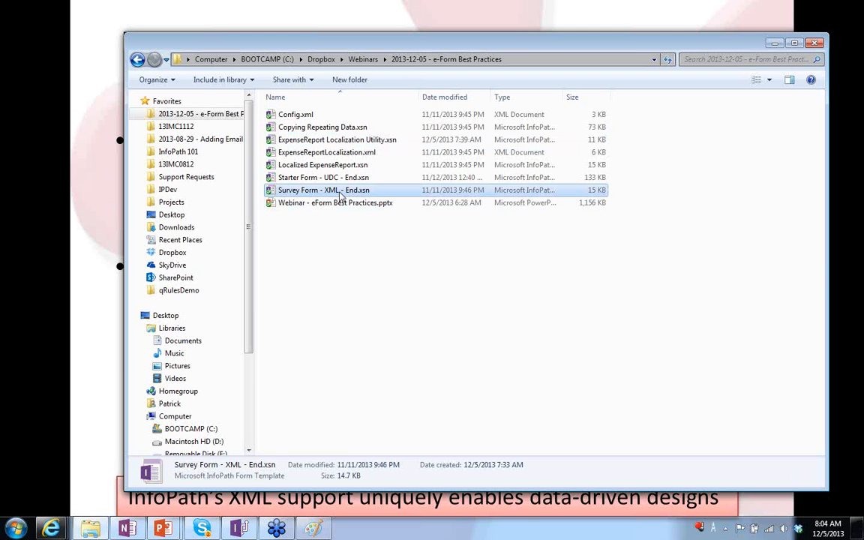
right_click(341, 194)
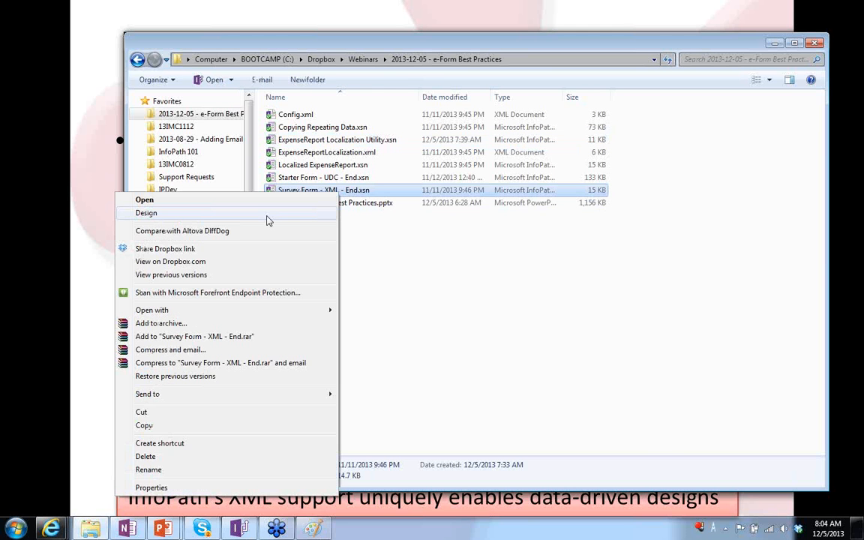
left_click(268, 220)
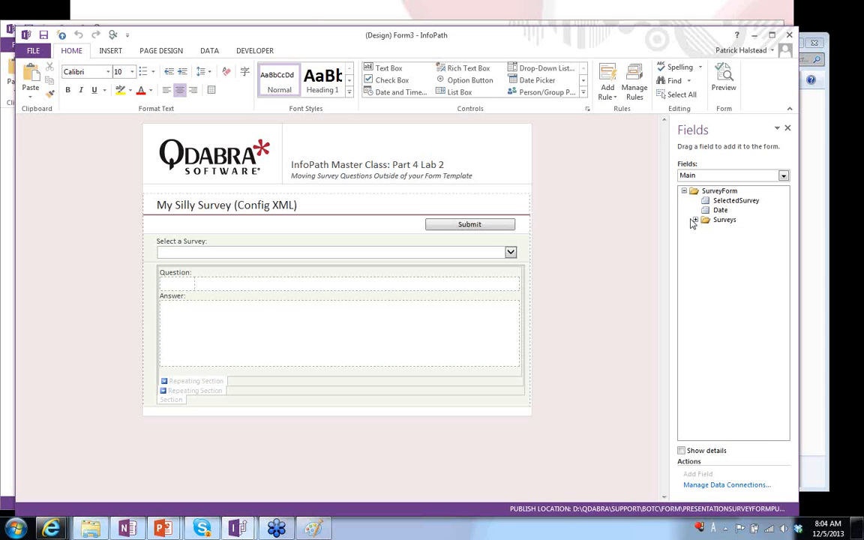
left_click(694, 220)
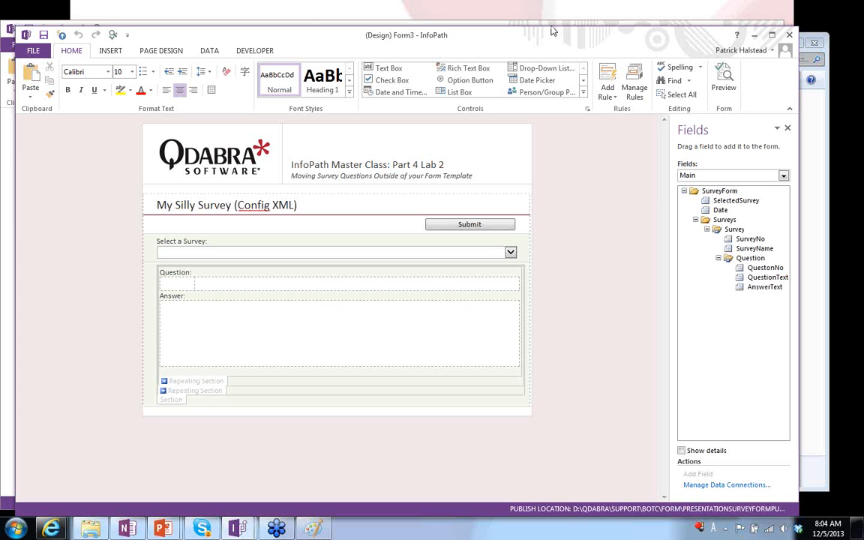
Move and narrow the survey form's window, and highlight the Question and Survey repeating groups in its data source.
left_click_drag(551, 31, 551, 28)
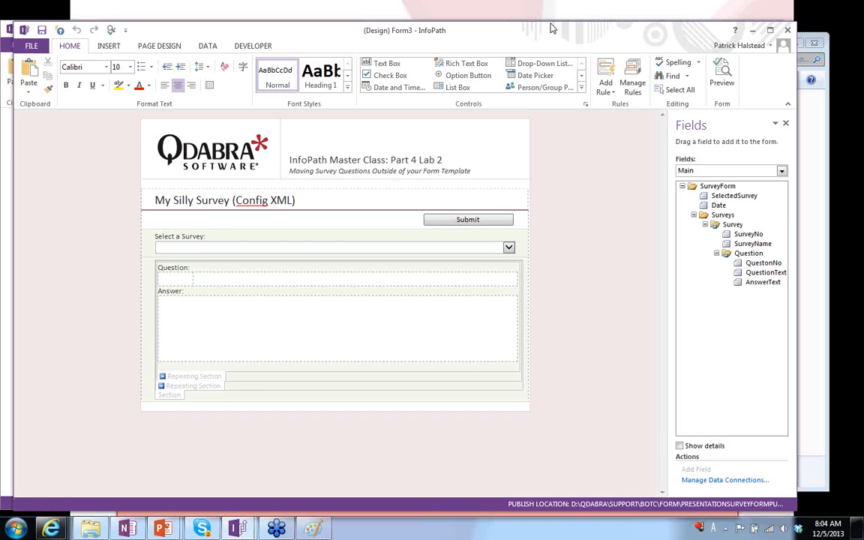
left_click_drag(551, 28, 540, 11)
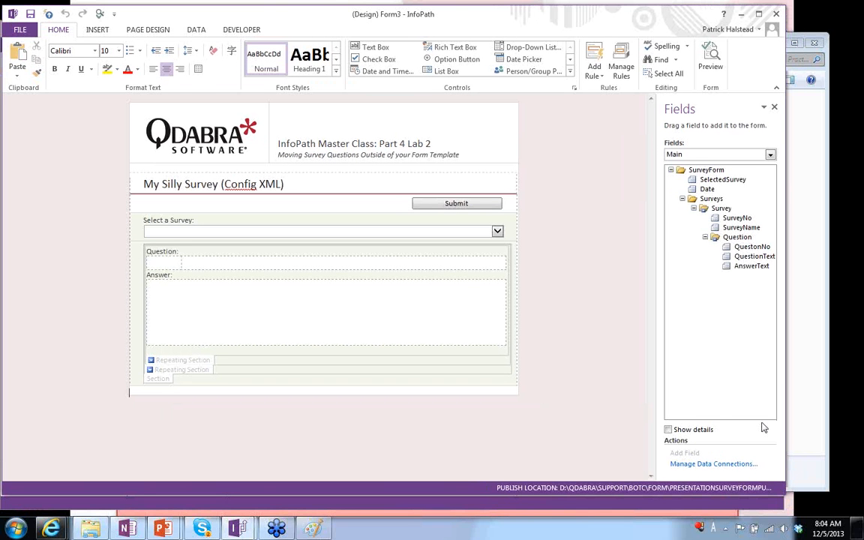
left_click_drag(783, 491, 654, 479)
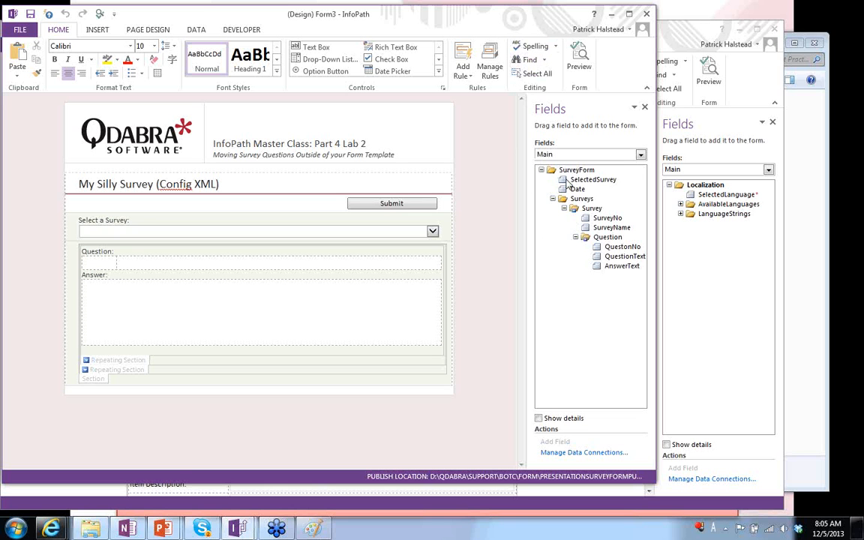
left_click(597, 240)
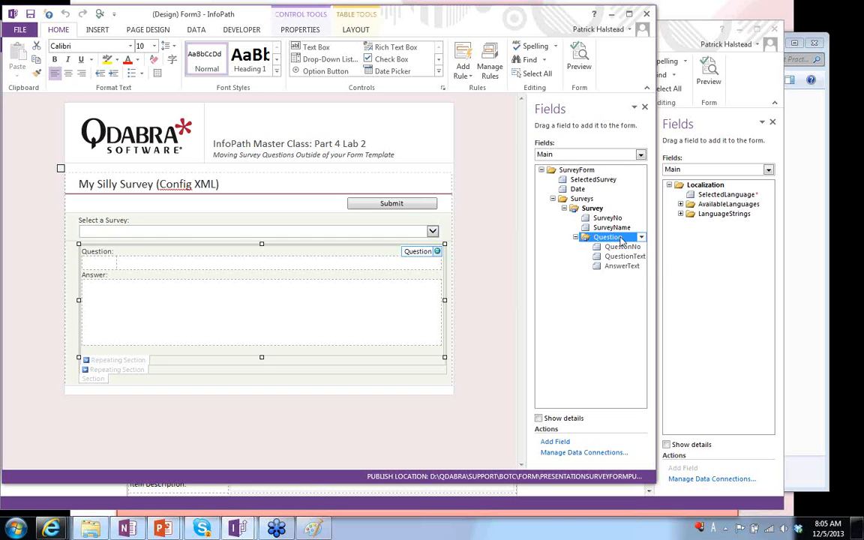
left_click(620, 209)
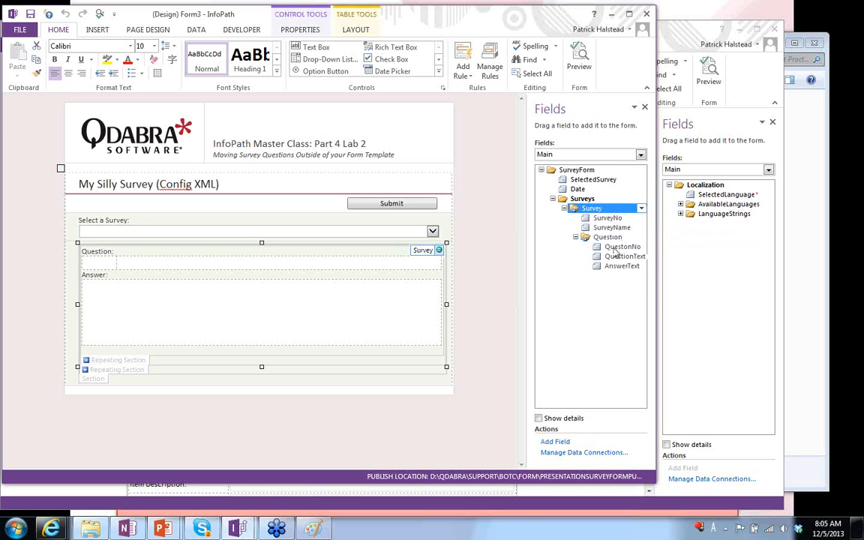
Preview the survey form, select the McDonald's Restaurant Review survey and look through its questions.
left_click(570, 72)
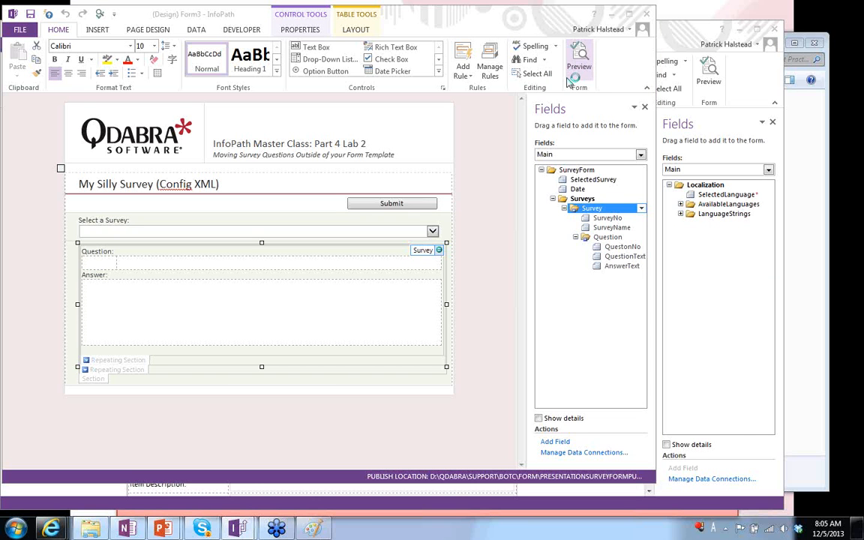
left_click(561, 247)
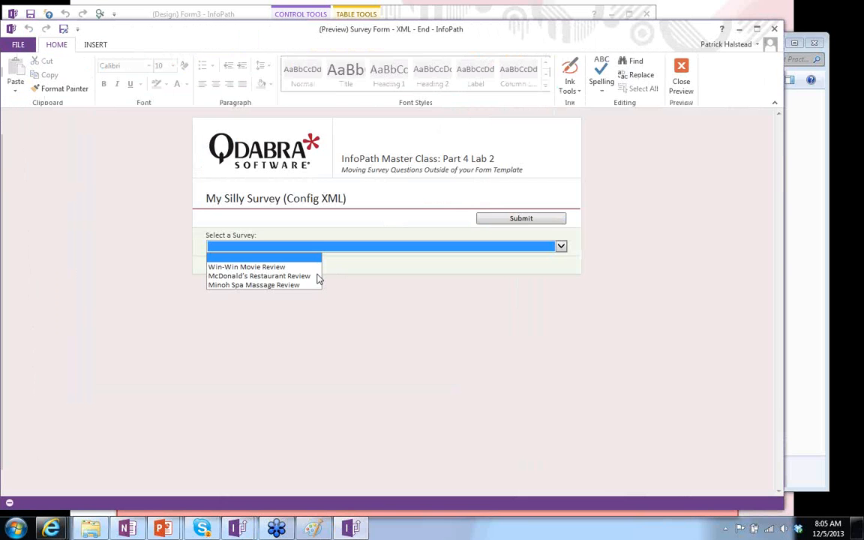
left_click(317, 276)
scroll(569, 259, "down", 3)
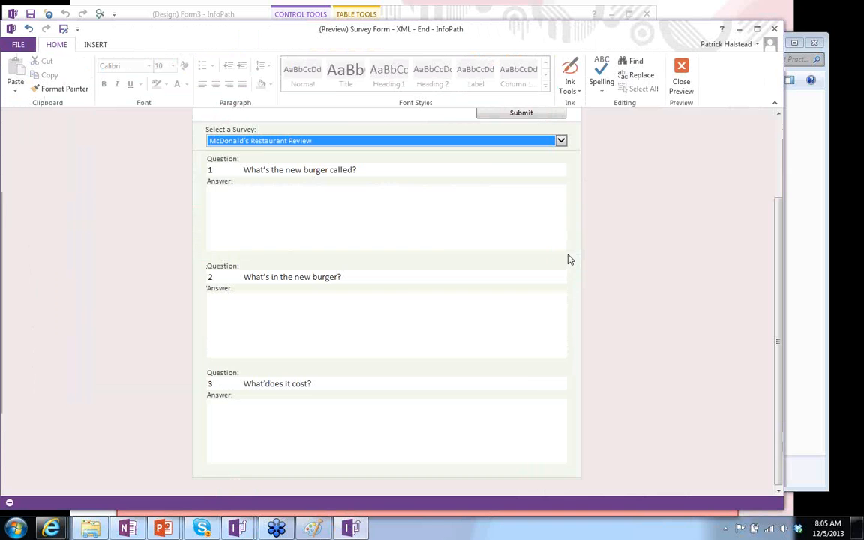
Switch the previewed survey to Win-Win Movie Review, look through its questions and close the preview.
left_click(457, 142)
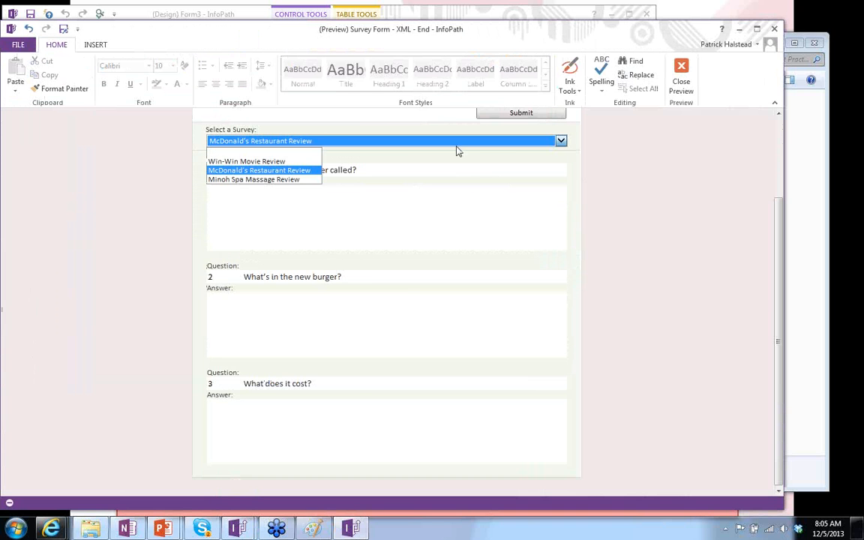
left_click(304, 169)
left_click(462, 191)
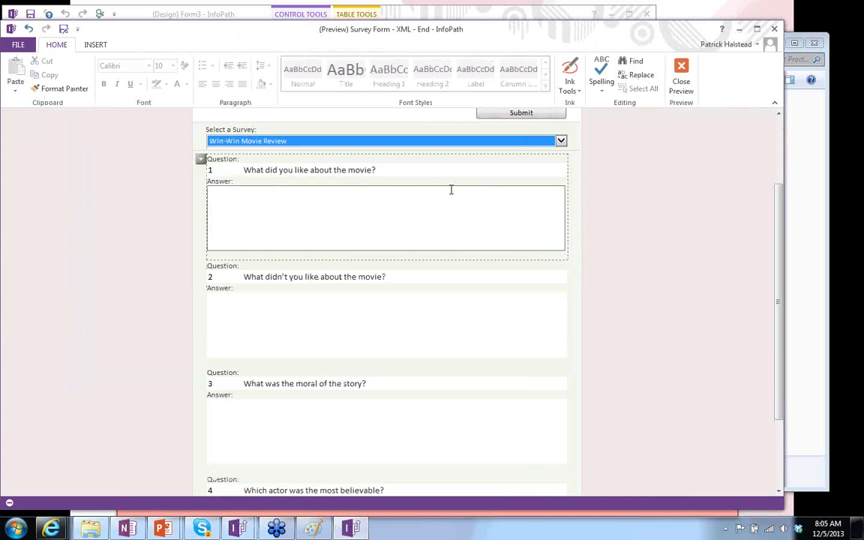
scroll(452, 195, "down", 2)
scroll(452, 201, "up", 5)
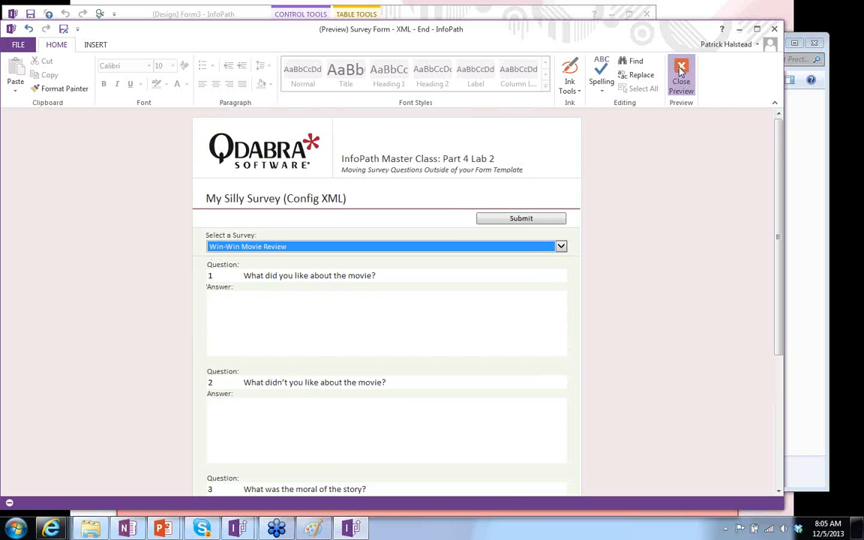
left_click(681, 71)
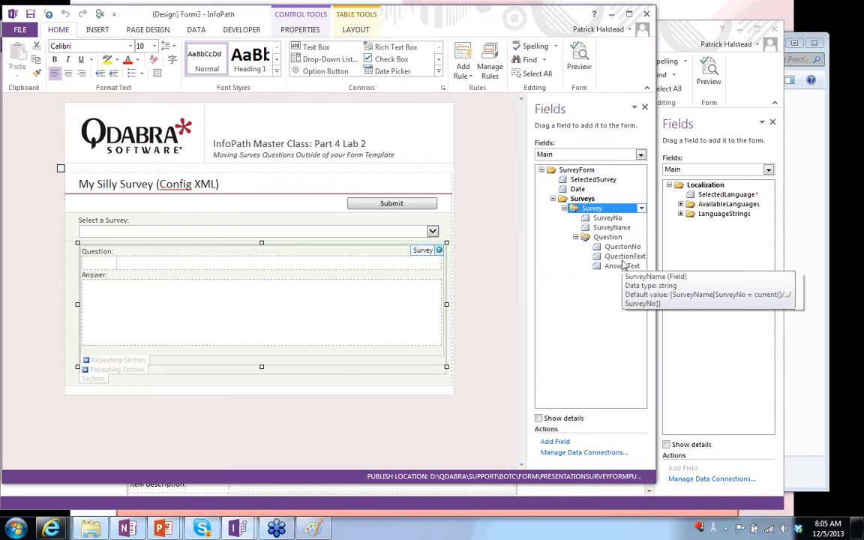
Examine the survey form template's data connections, including the details of the Config connection.
left_click(197, 30)
left_click(309, 71)
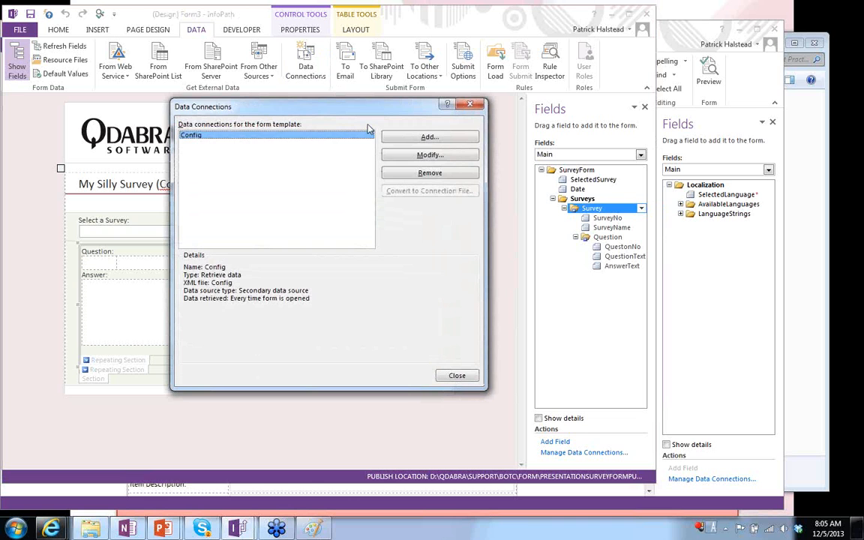
key("Escape")
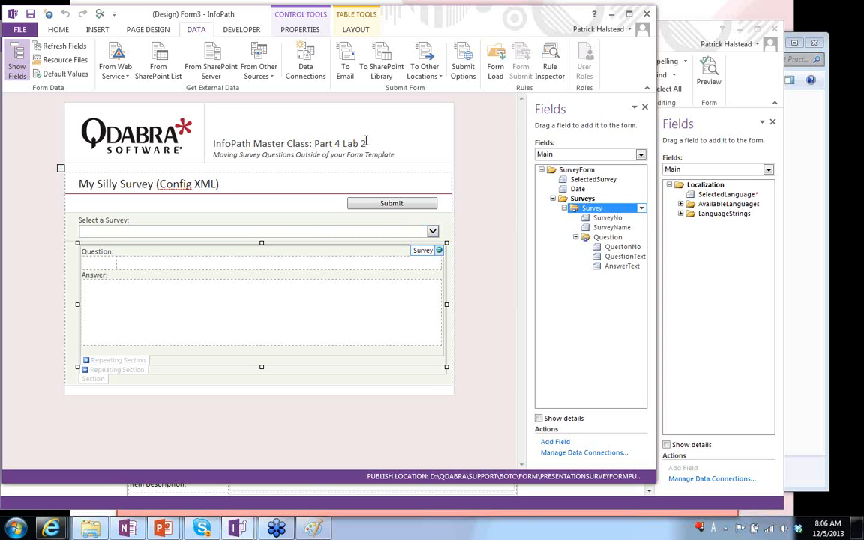
Switch to the PowerPoint slide show and advance to the "Two Form Solutions = Data-Driven Design" slide.
key("alt+Tab")
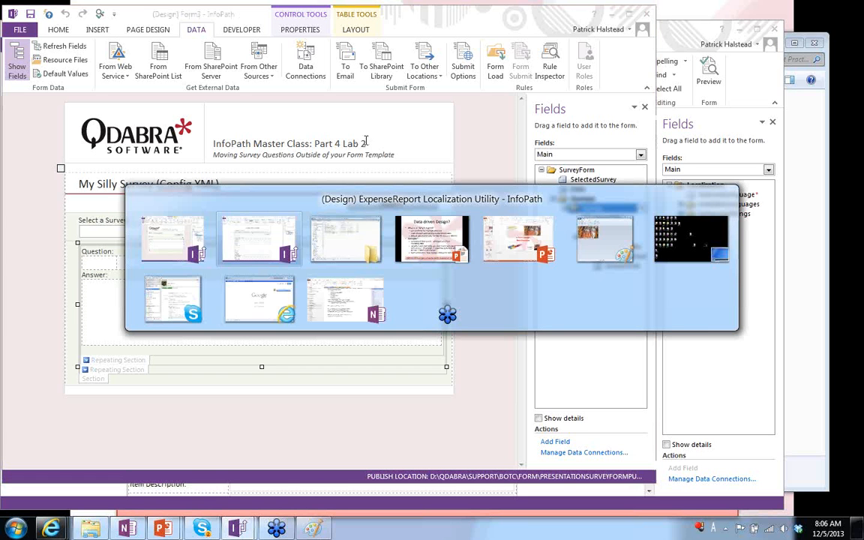
key("alt+Tab")
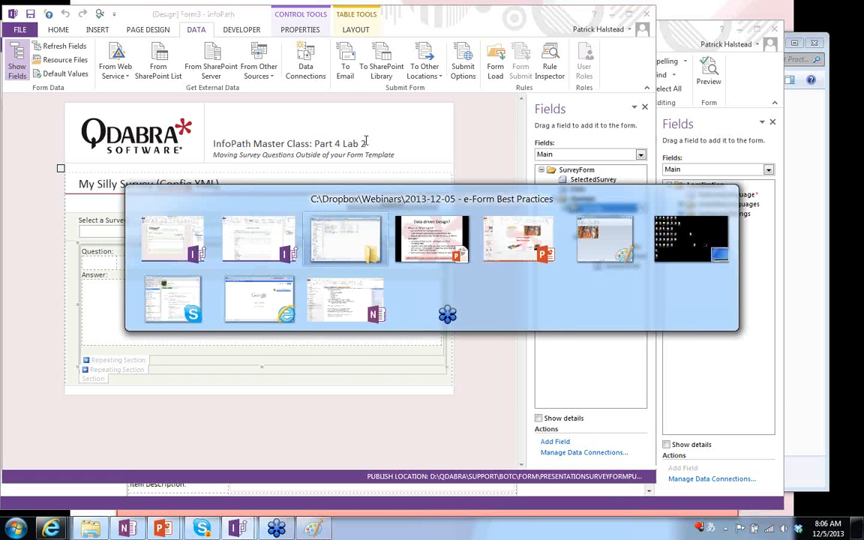
key("alt+Tab")
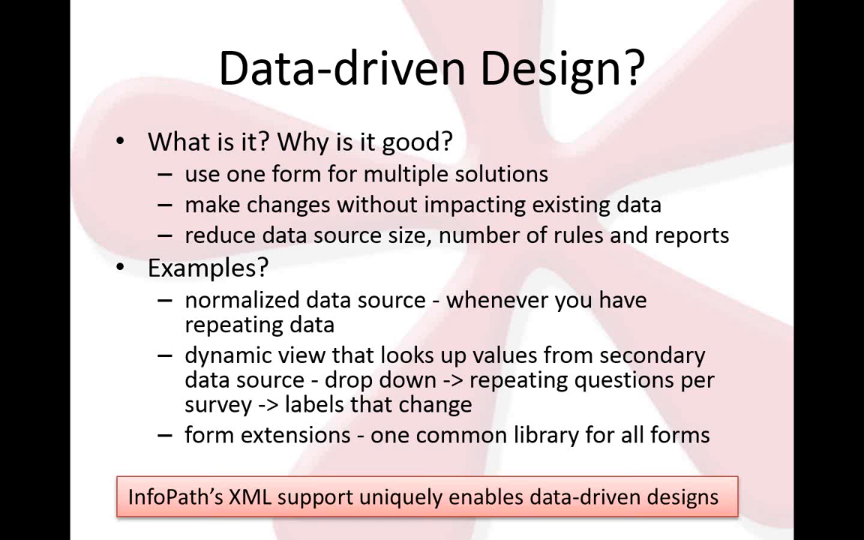
key("Right")
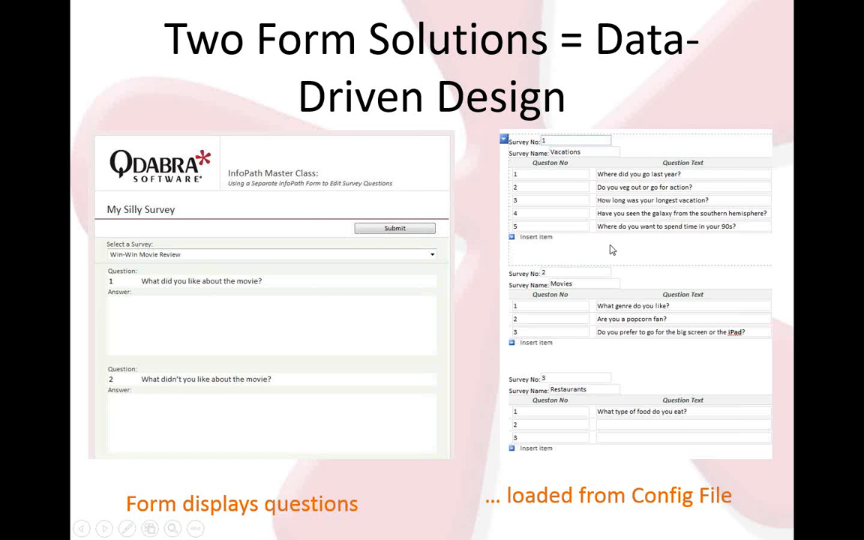
Look over the form and XML files in the "2013-12-05 - e-Form Best Practices" folder and return to the slide show.
key("alt+Tab")
key("alt+Tab")
key("alt+Tab")
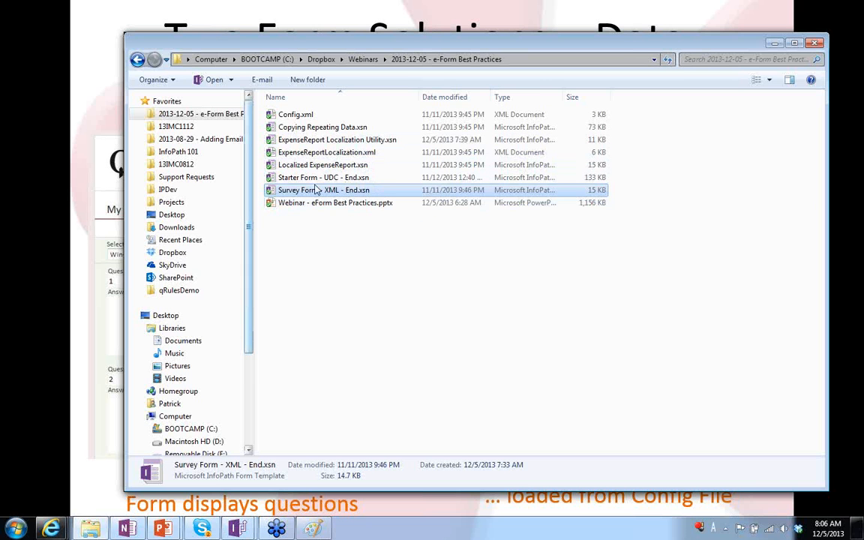
key("alt+Tab")
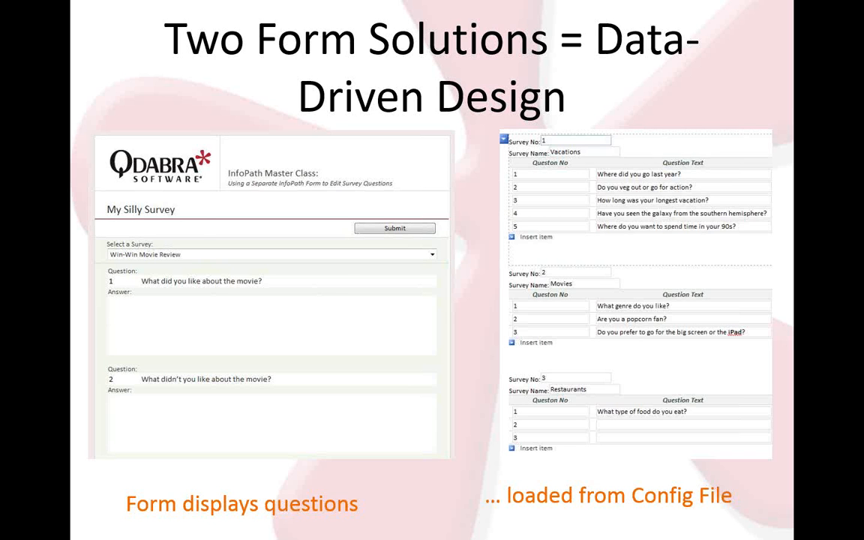
Advance the slide show through "Demo Scenario – Classroom Quiz" to the Demos slide.
left_click(341, 274)
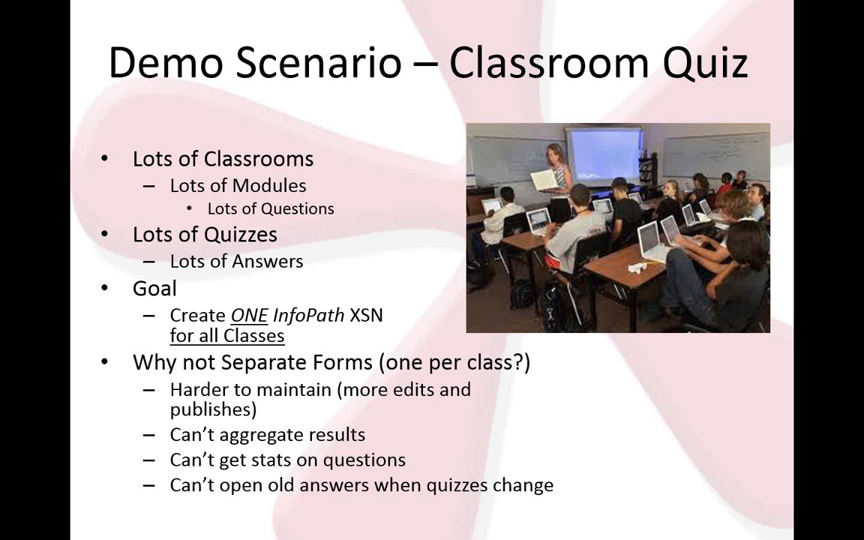
key("alt+Tab")
key("Right")
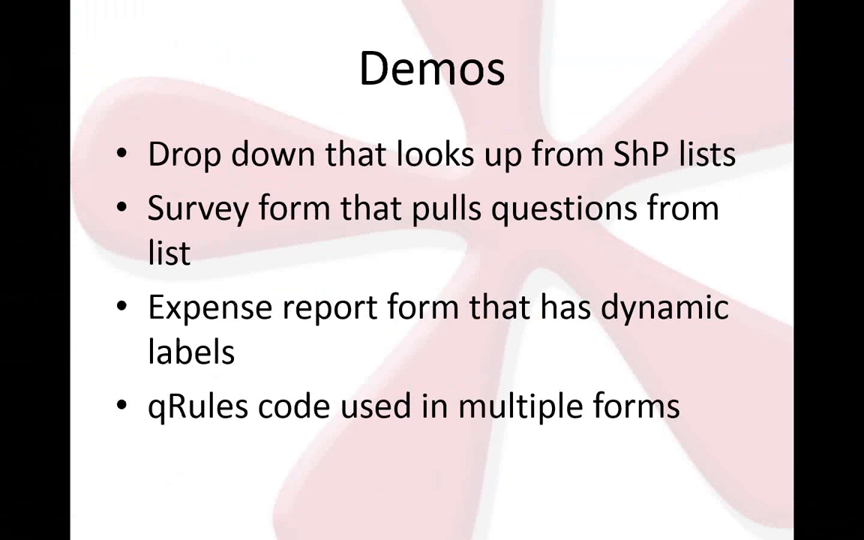
Switch to the webinar files folder and open "Starter Form - UDC - End.xsn" in design mode.
key("alt+Tab")
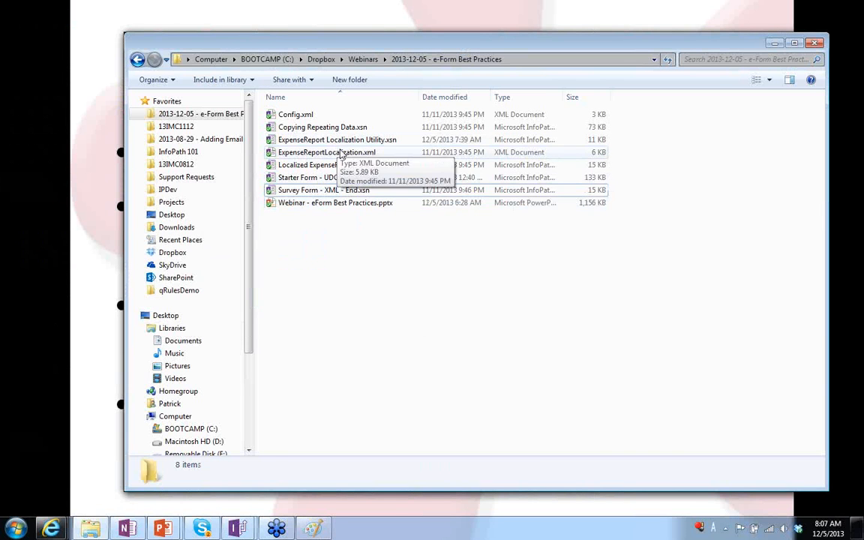
left_click(340, 181)
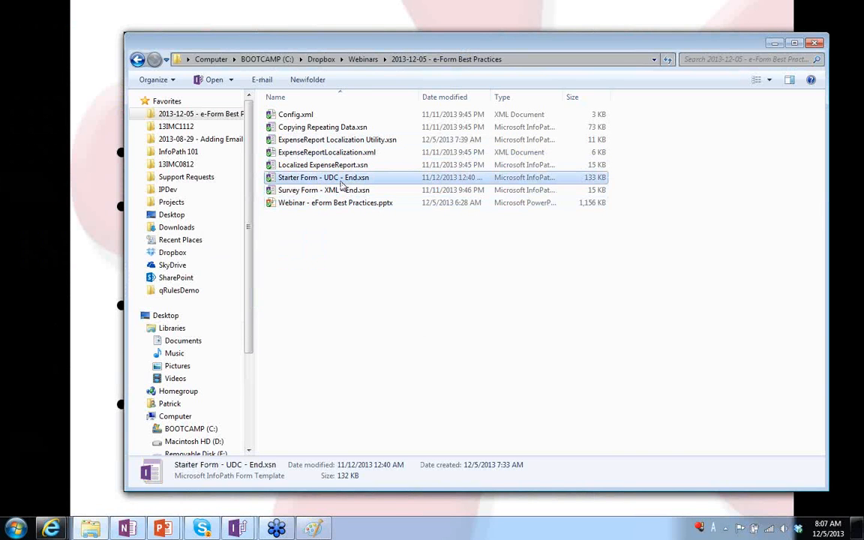
right_click(340, 182)
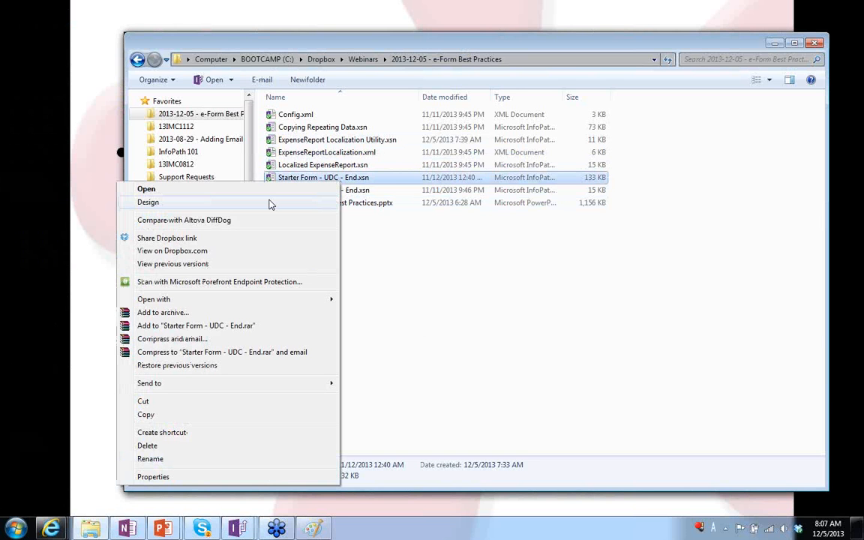
left_click(271, 203)
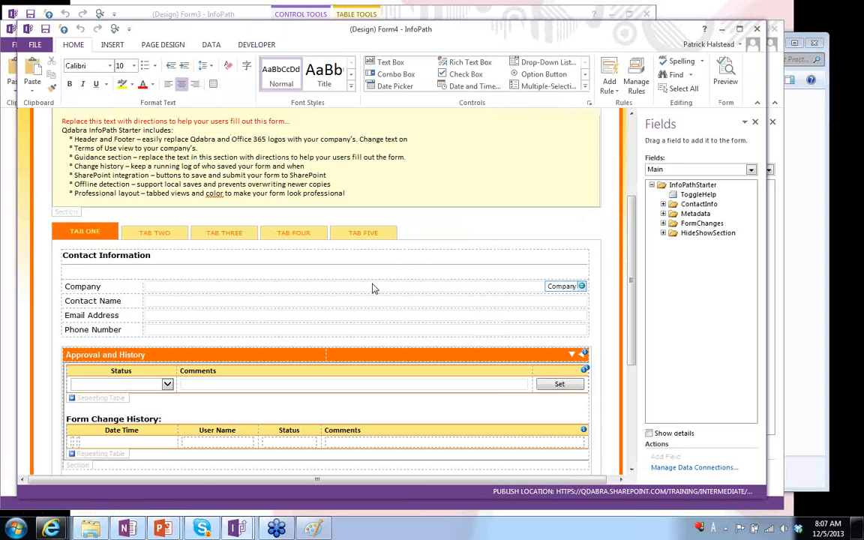
Duplicate the Status drop-down list onto a new line beneath the original in the Approval and History table.
scroll(373, 287, "down", 3)
left_click(113, 219)
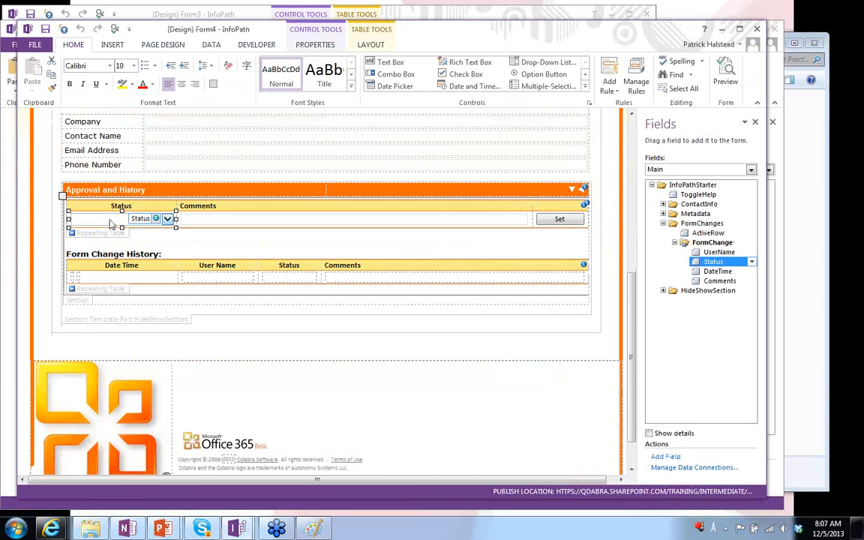
right_click(110, 222)
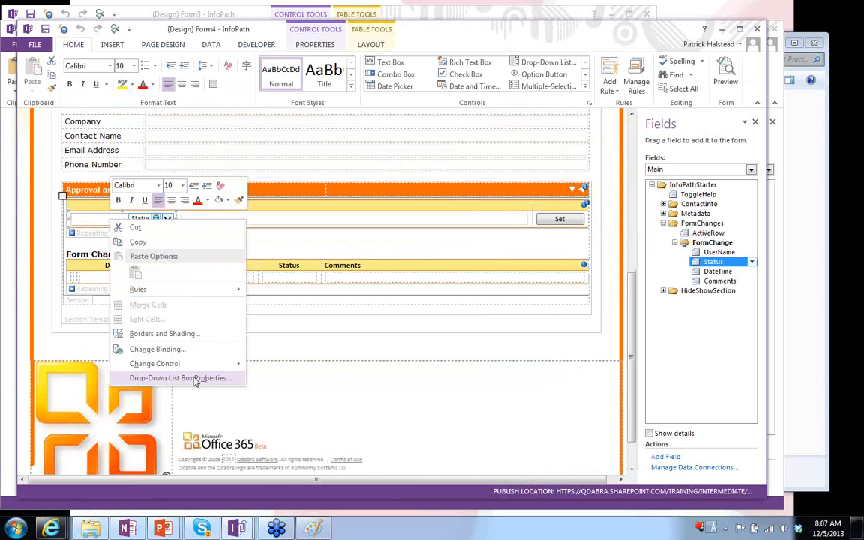
left_click(137, 243)
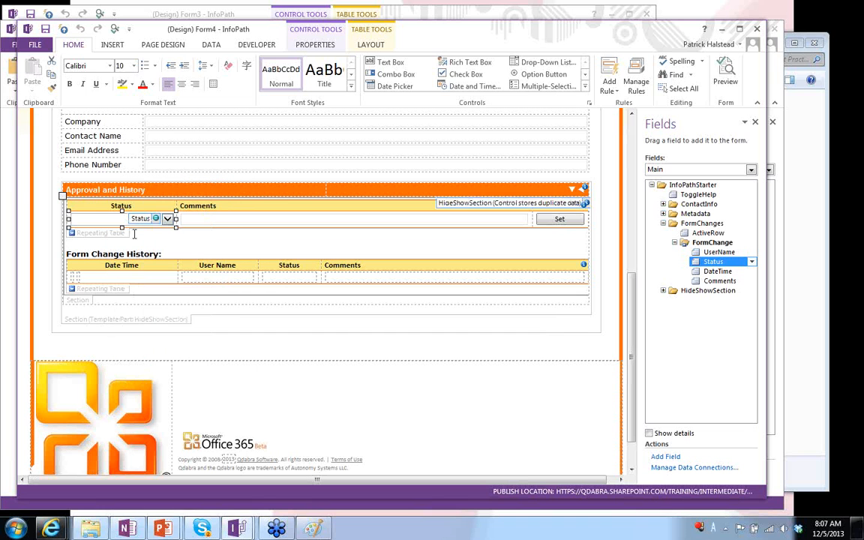
left_click(147, 229)
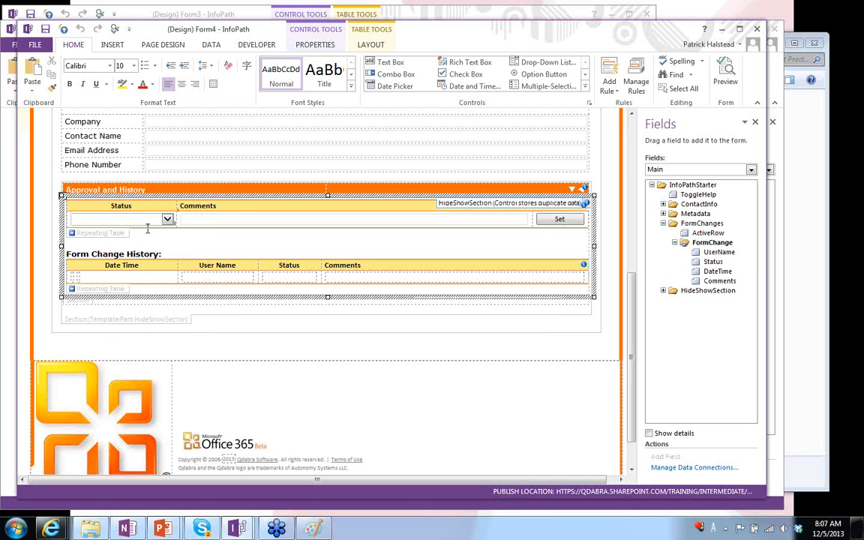
key("Return")
key("ctrl+v")
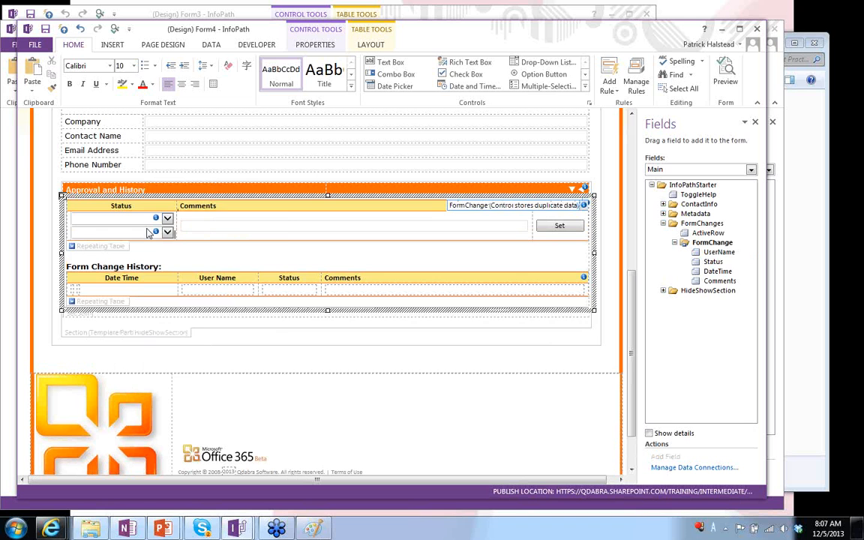
Add the manual choices hello and goodbye to the duplicate Status drop-down list, and dismiss its properties without saving.
right_click(148, 228)
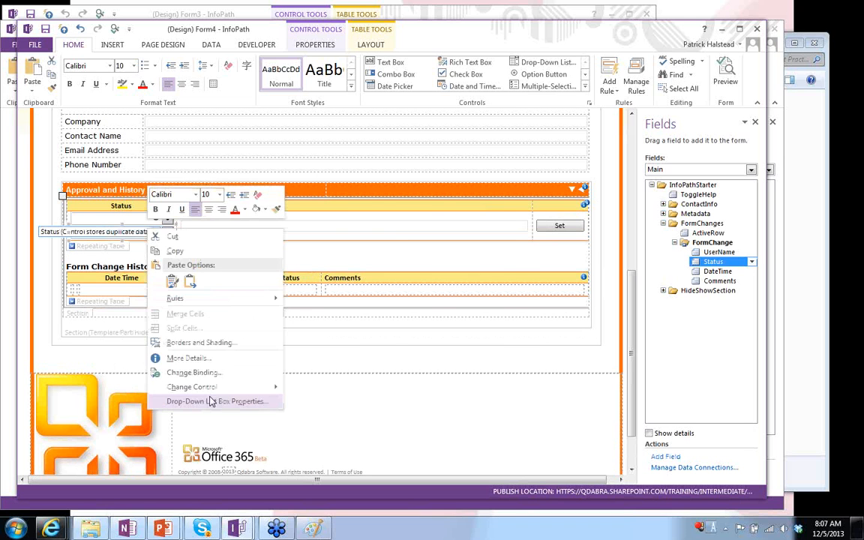
left_click(211, 402)
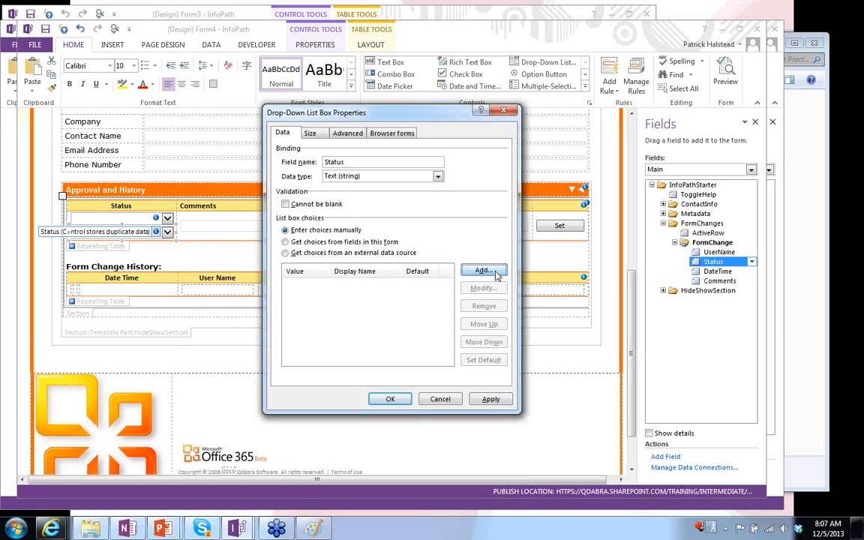
left_click(495, 276)
type("hello")
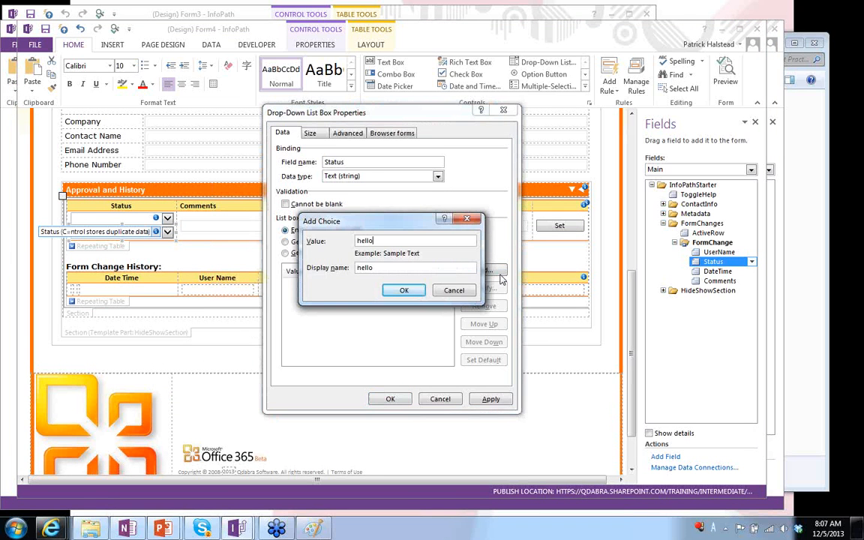
key("Return")
left_click(502, 279)
type("good")
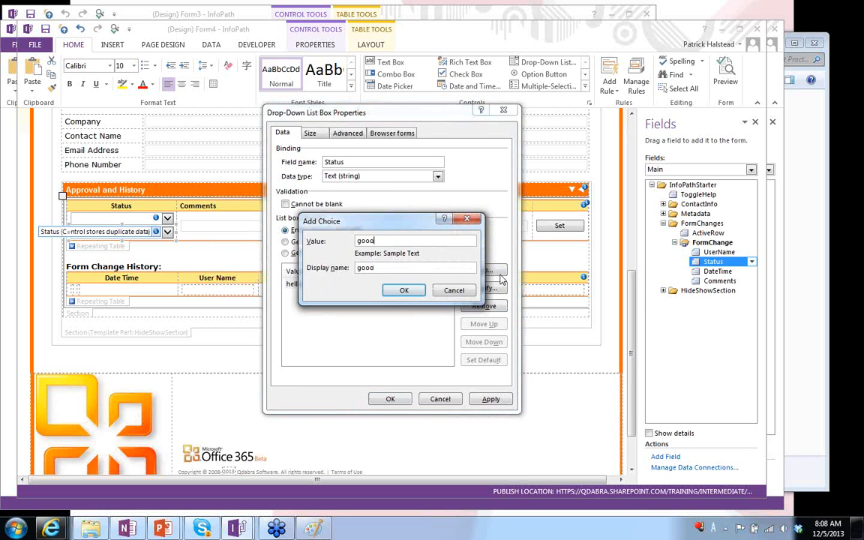
type("bye")
key("Return")
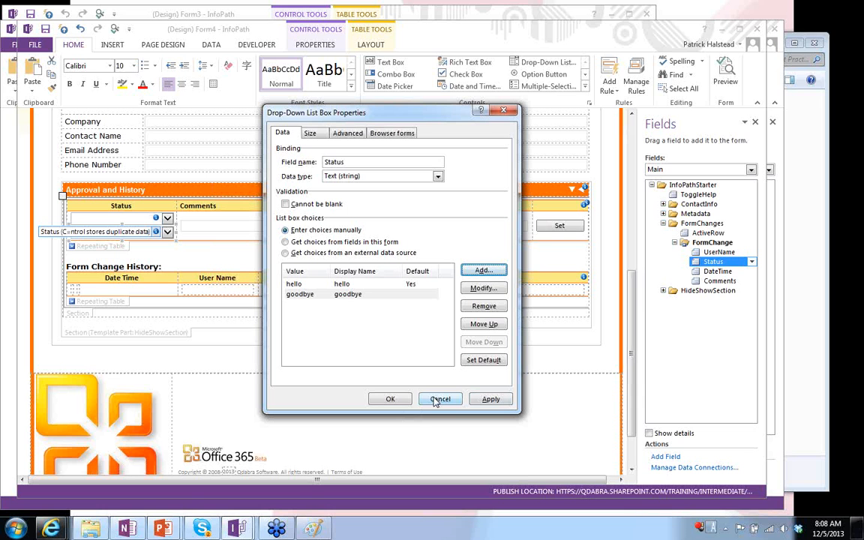
left_click(510, 112)
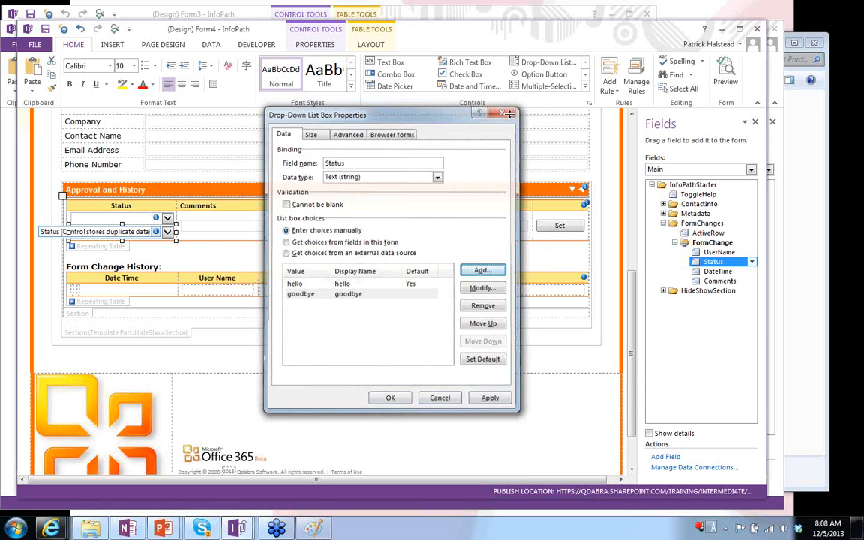
Review the list box choices of the original Status drop-down, including its external data source and entries path.
right_click(118, 222)
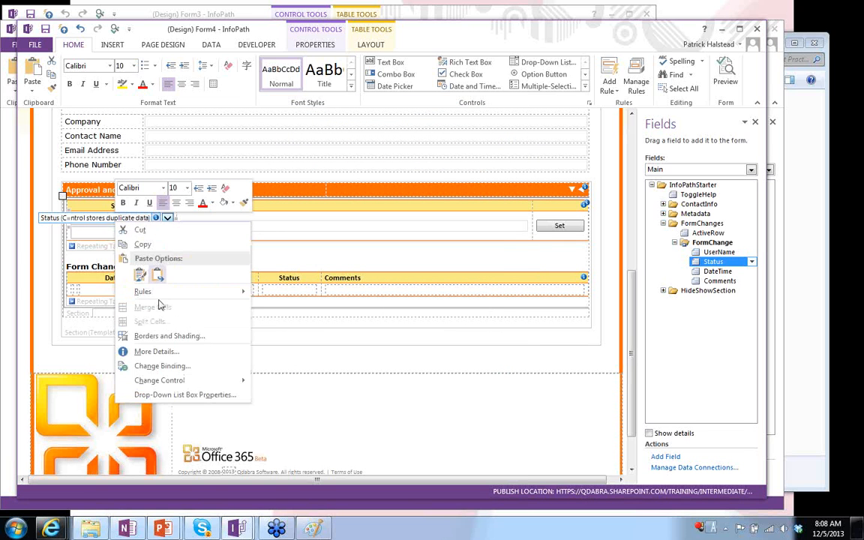
left_click(171, 395)
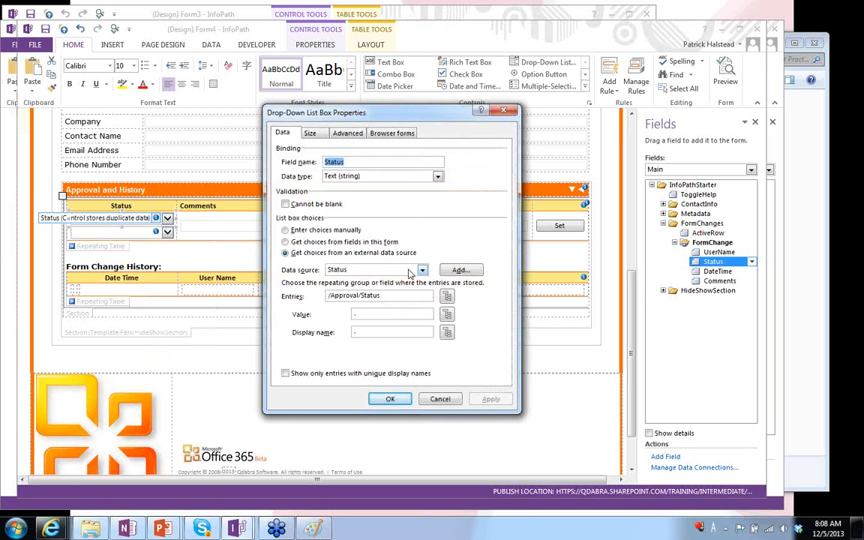
left_click(410, 271)
left_click(410, 274)
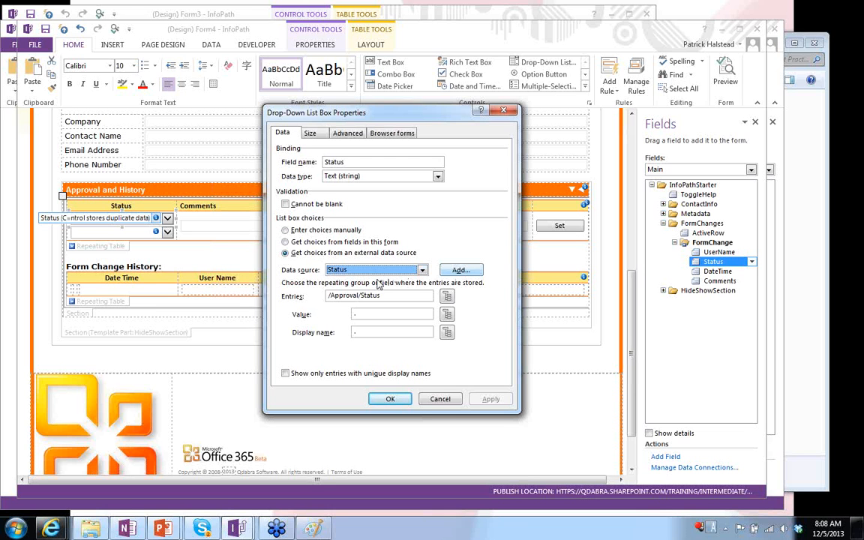
key("Escape")
Examine the details of the form template's Status data connection and close the connections list.
left_click(212, 45)
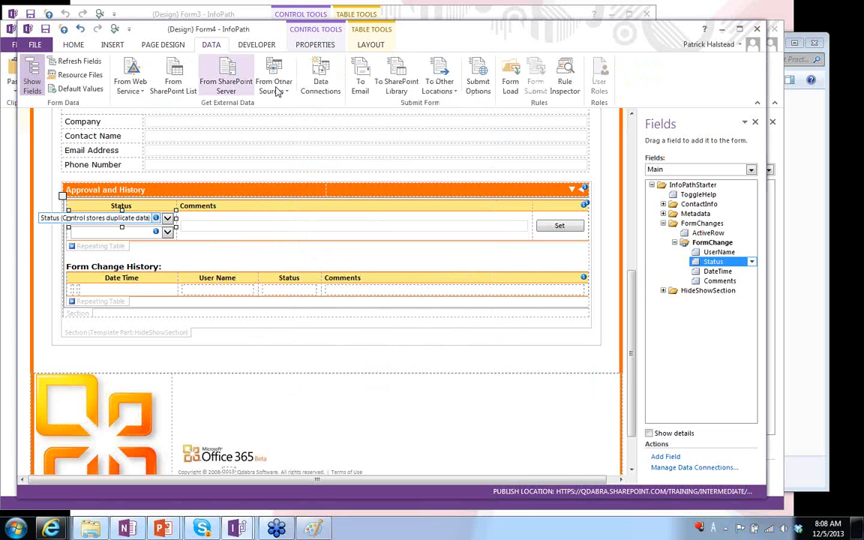
left_click(319, 81)
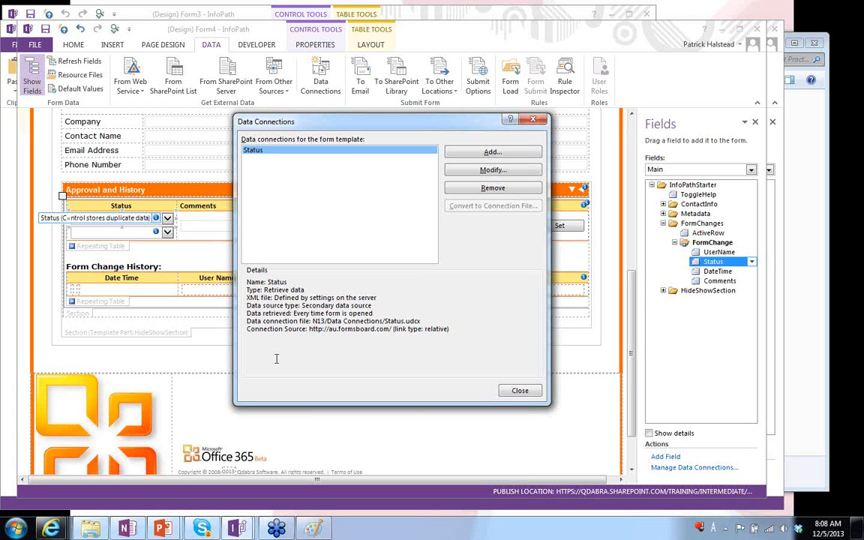
key("Escape")
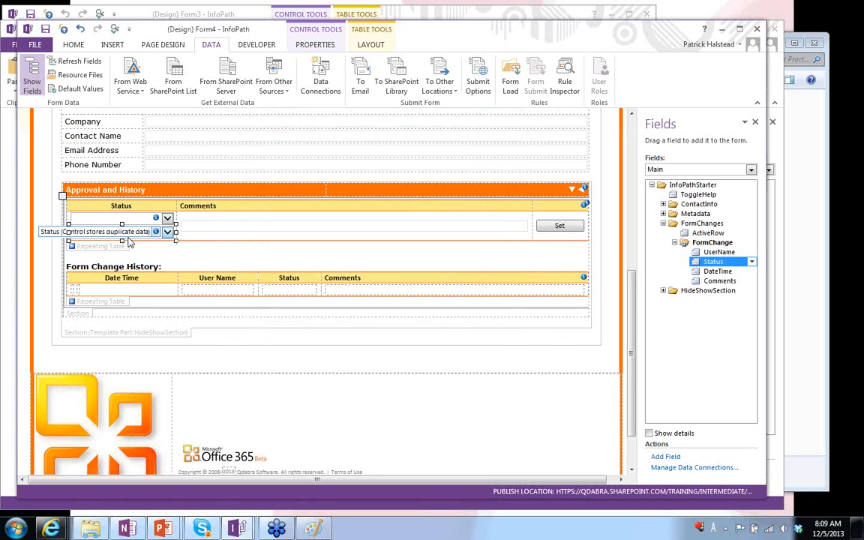
Delete the duplicate Status drop-down and preview the form with data connections allowed, choosing Submitted as the status under Approval and History.
key("Delete")
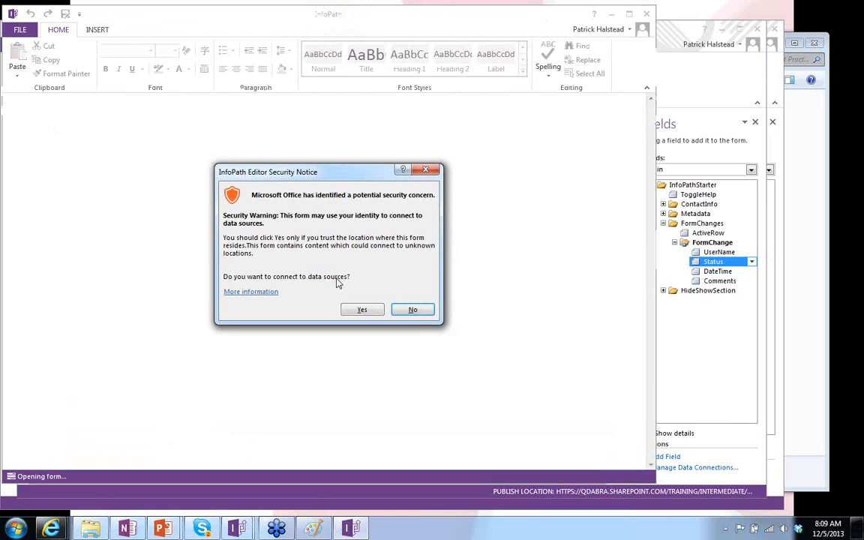
left_click(361, 309)
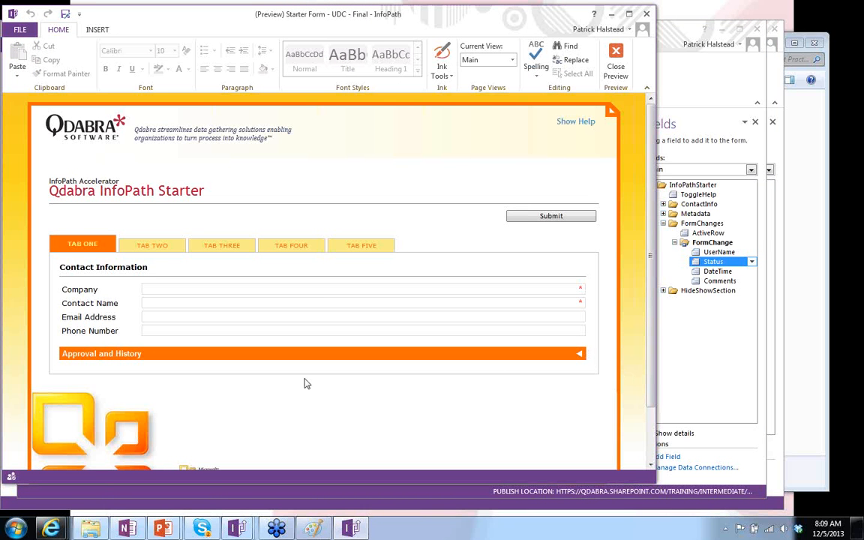
left_click(578, 354)
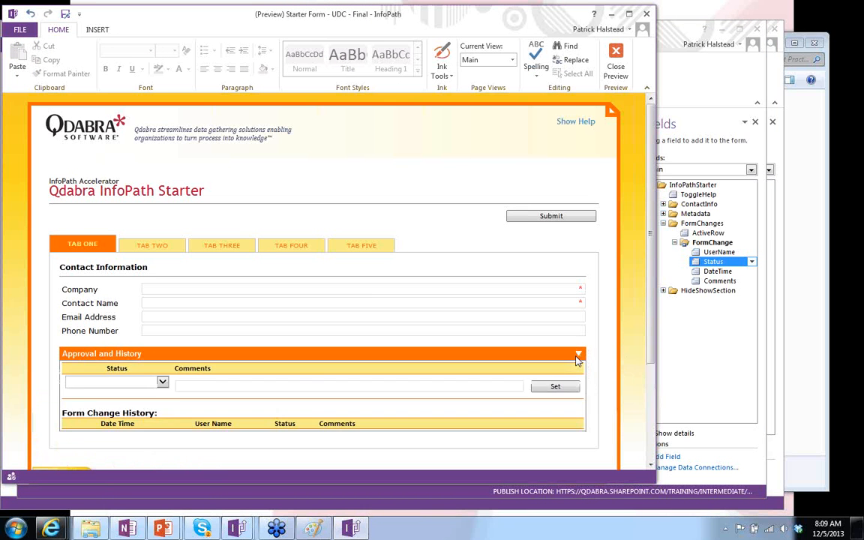
left_click(162, 382)
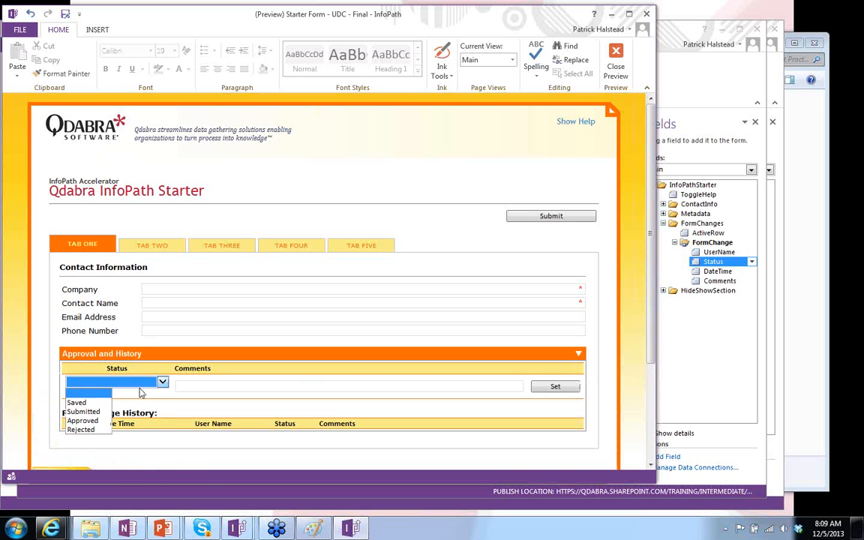
left_click(83, 412)
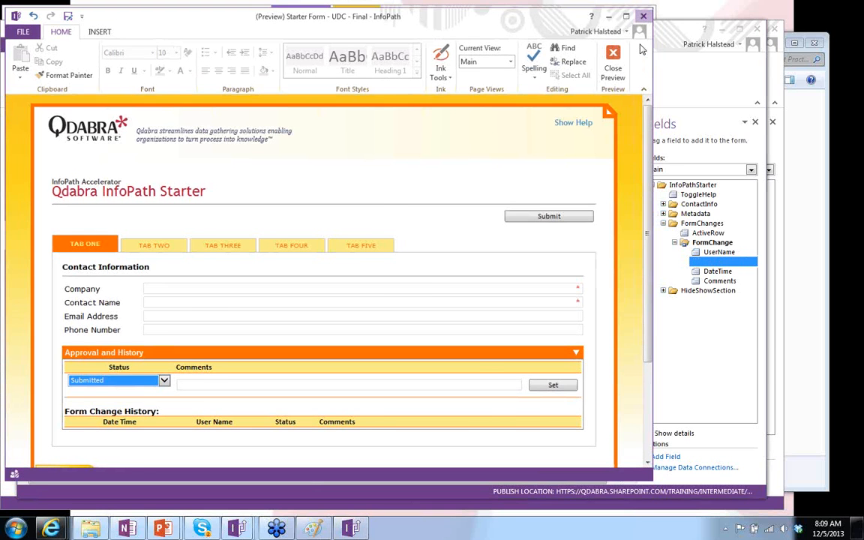
Switch to the webinar files folder and open Localized ExpenseReport.xsn in design mode.
key("alt+Tab")
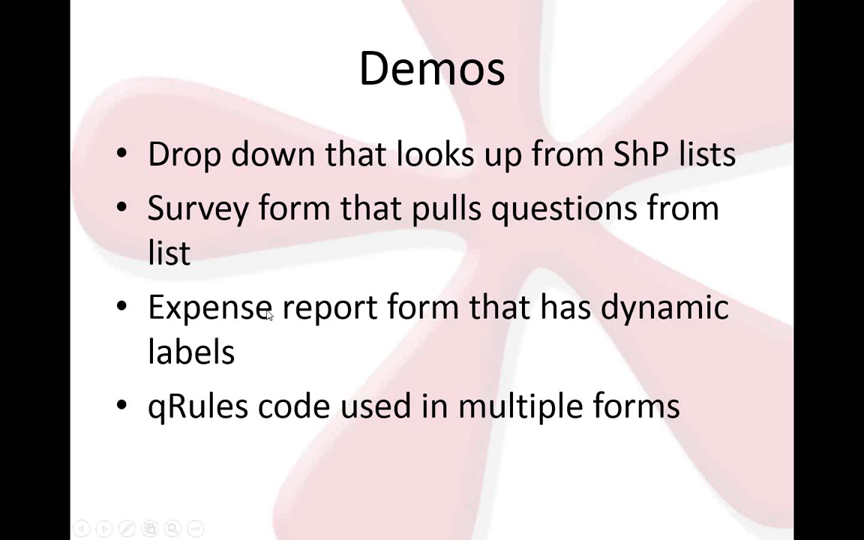
key("alt+Tab")
key("alt+Tab")
key("alt+Tab")
key("alt+Tab")
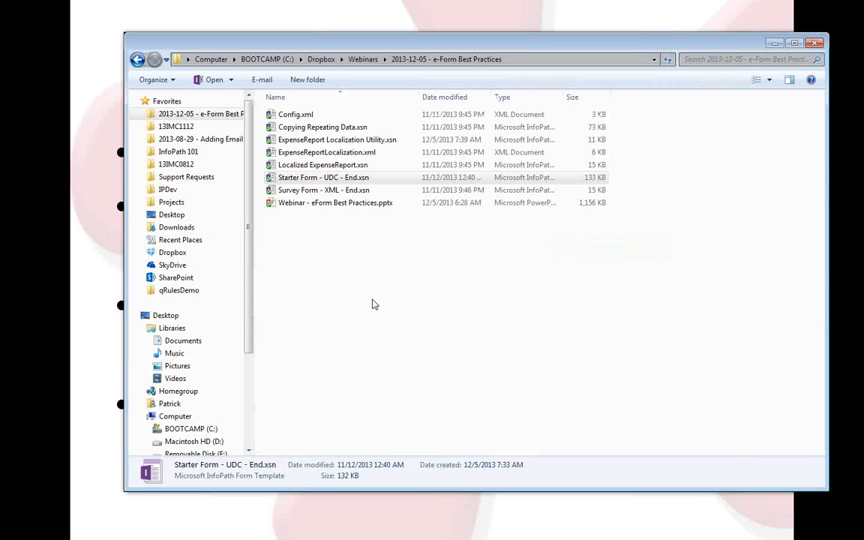
left_click(324, 165)
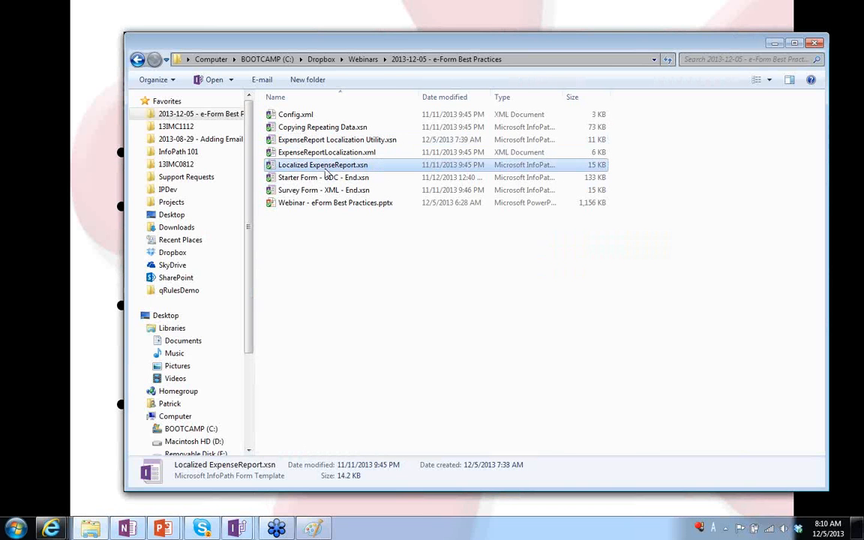
right_click(326, 170)
left_click(318, 190)
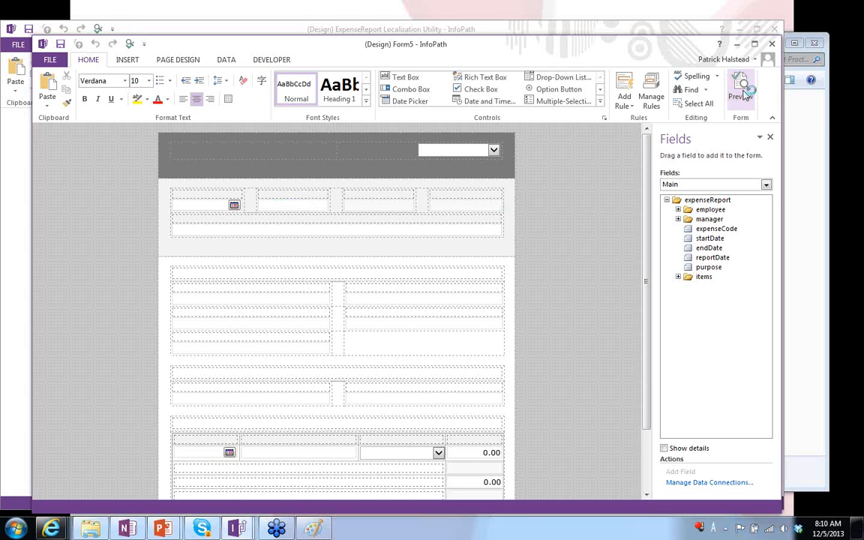
Preview the expense report form, switch its language to 日本語 and Español, and close the preview.
left_click(743, 91)
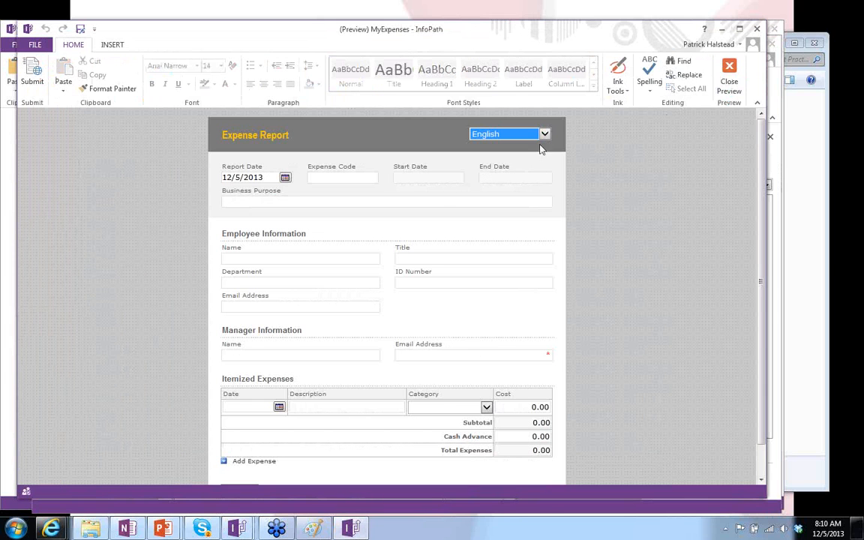
left_click(546, 135)
left_click(499, 166)
left_click(545, 134)
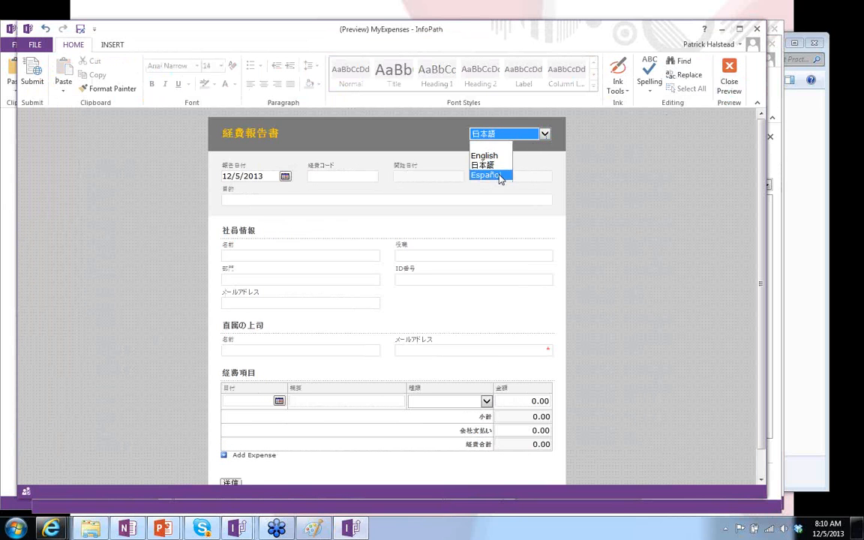
left_click(492, 176)
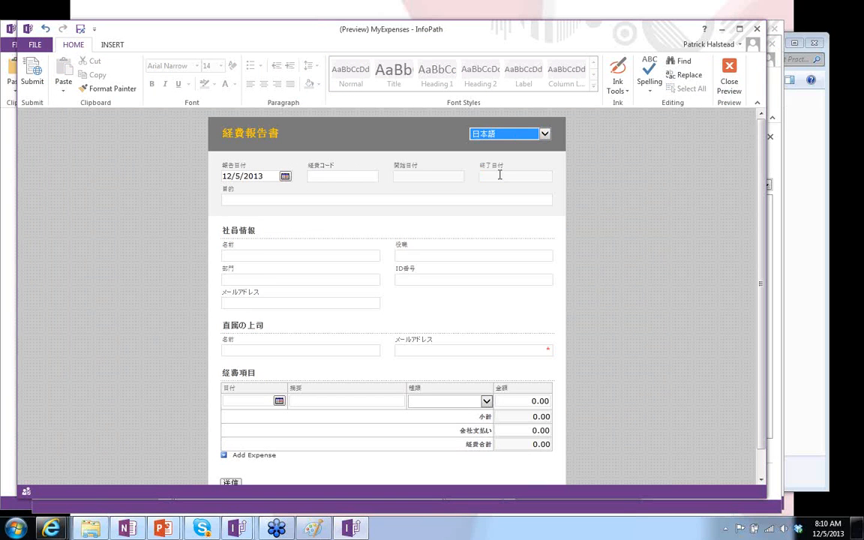
left_click(756, 29)
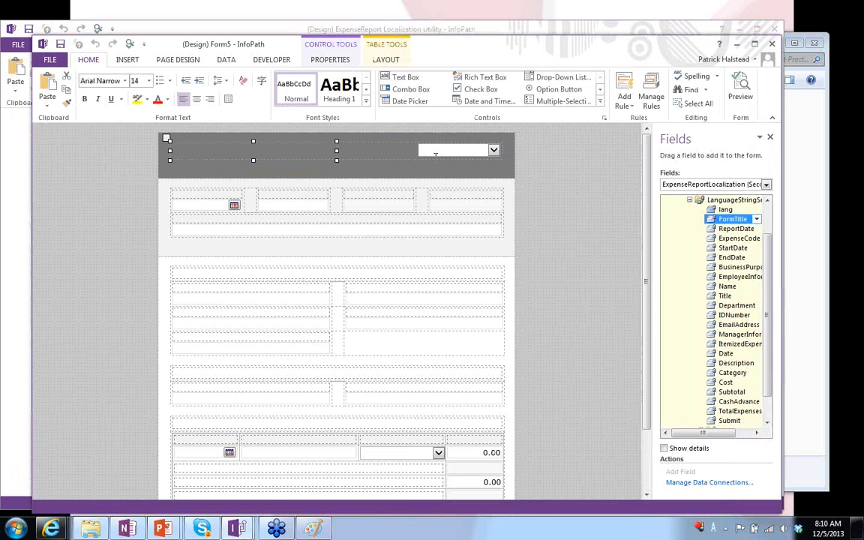
Inspect the ExpenseReportLocalization data connection of the expense report and switch to the ExpenseReport Localization Utility form.
left_click(226, 60)
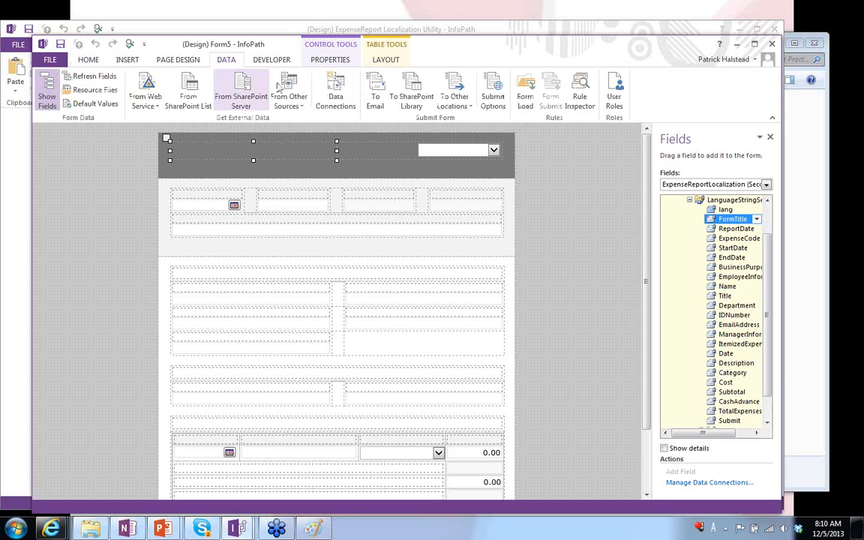
left_click(332, 100)
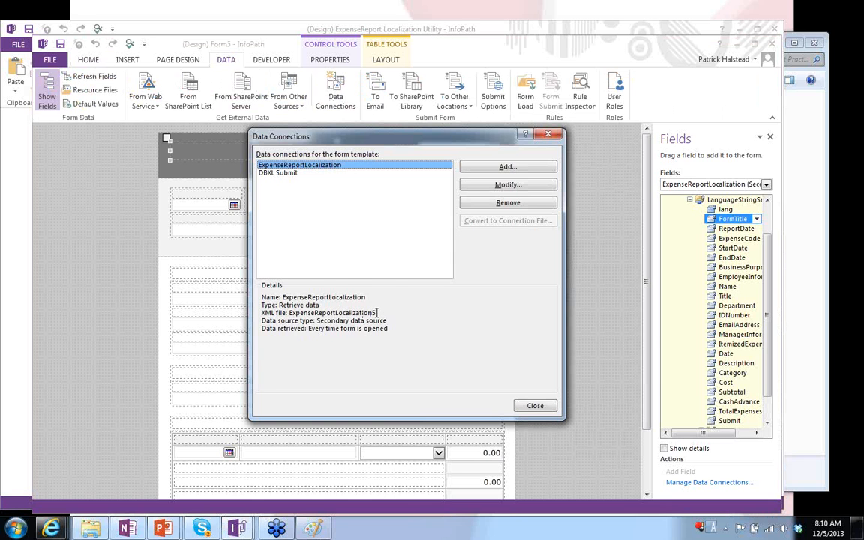
key("alt+Tab")
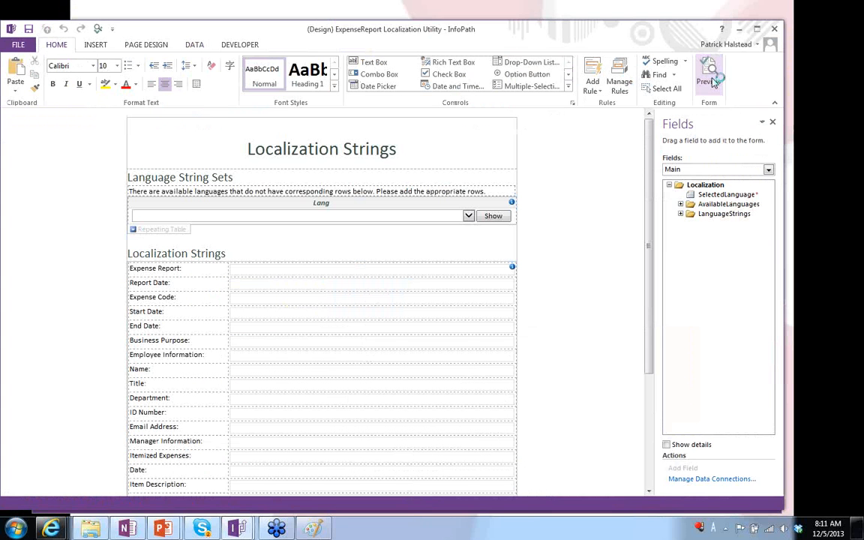
Preview the localization utility, show the English string set, and change its Expense Report string to "Webinar Expense Report".
left_click(713, 80)
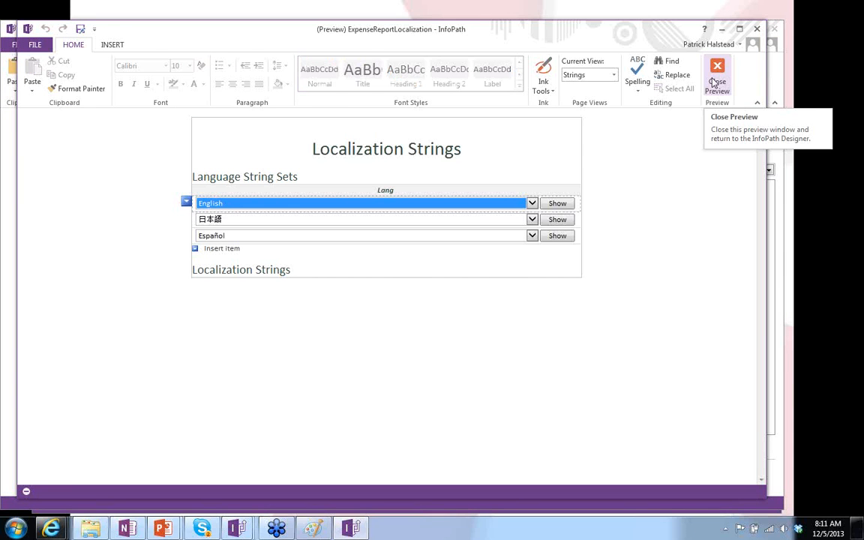
left_click(565, 207)
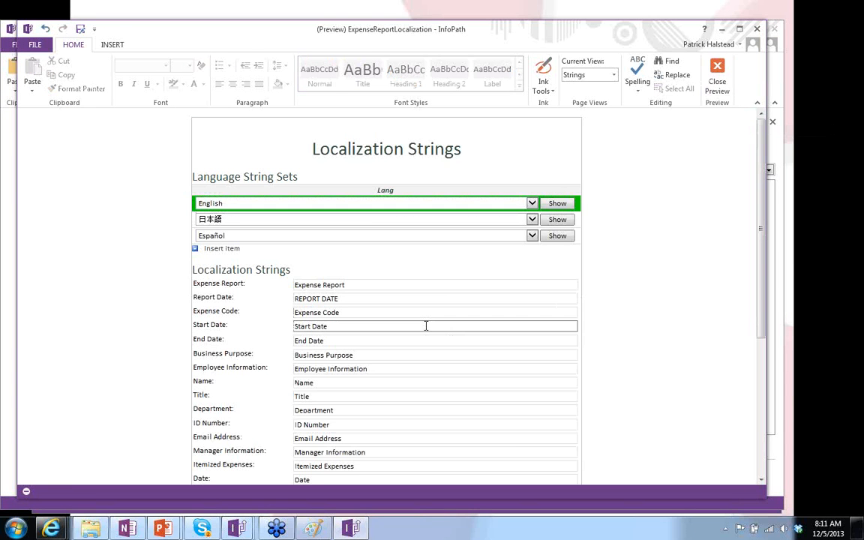
left_click(365, 286)
key("ctrl+shift+Left")
key("ctrl+shift+Left")
key("Home")
type("Webinar")
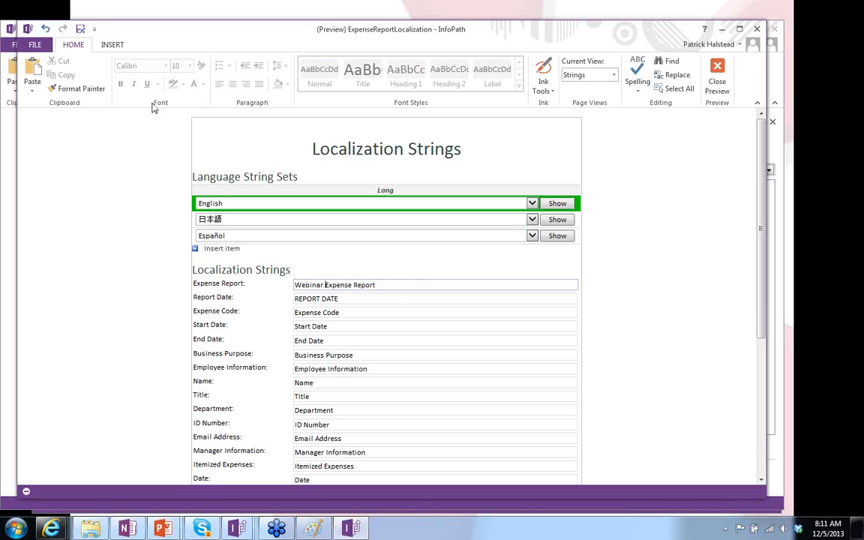
Save the edited strings over the existing ExpenseReportLocalization.xml in the "2013-12-05 - e-Form Best Practices" folder.
left_click(35, 45)
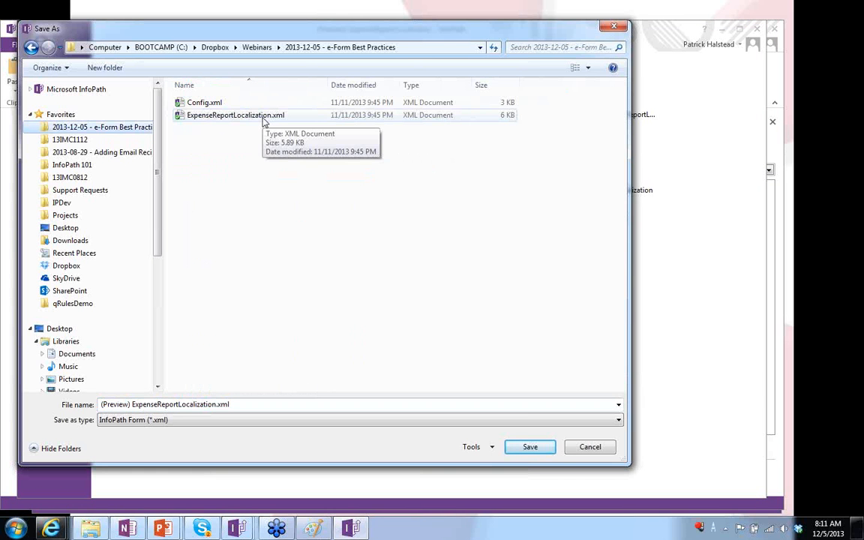
left_click(262, 116)
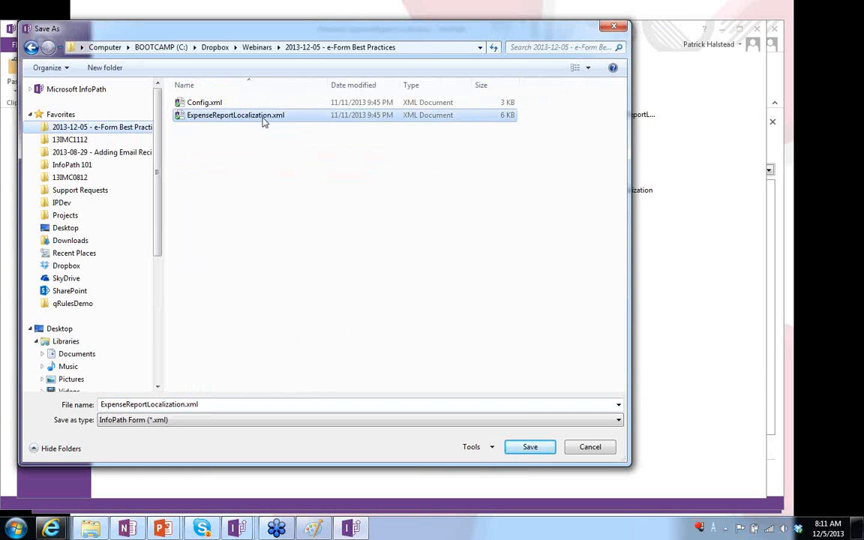
left_click(531, 447)
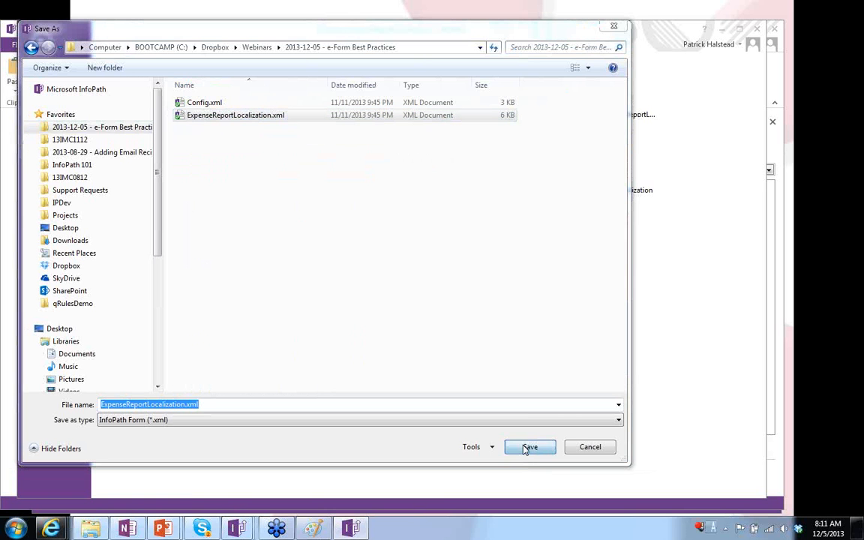
left_click(462, 265)
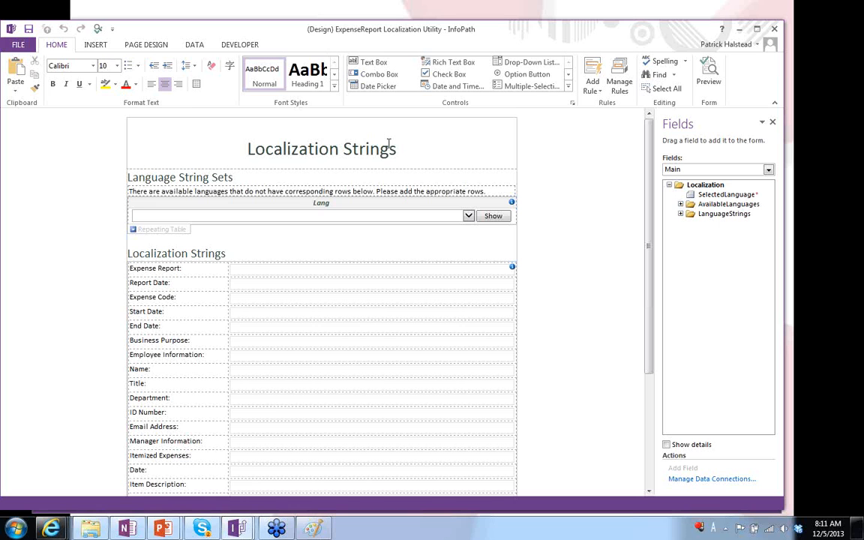
Switch to the expense report form and point its ExpenseReportLocalization data connection to ExpenseReportLocalization.xml in the "2013-12-05 - e-Form Best Practices" folder.
key("alt+Tab")
left_click(339, 106)
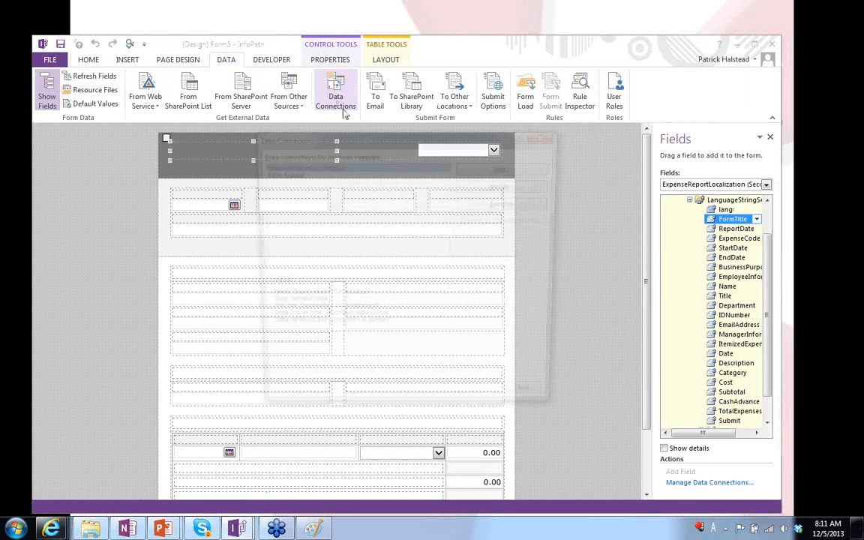
left_click(489, 187)
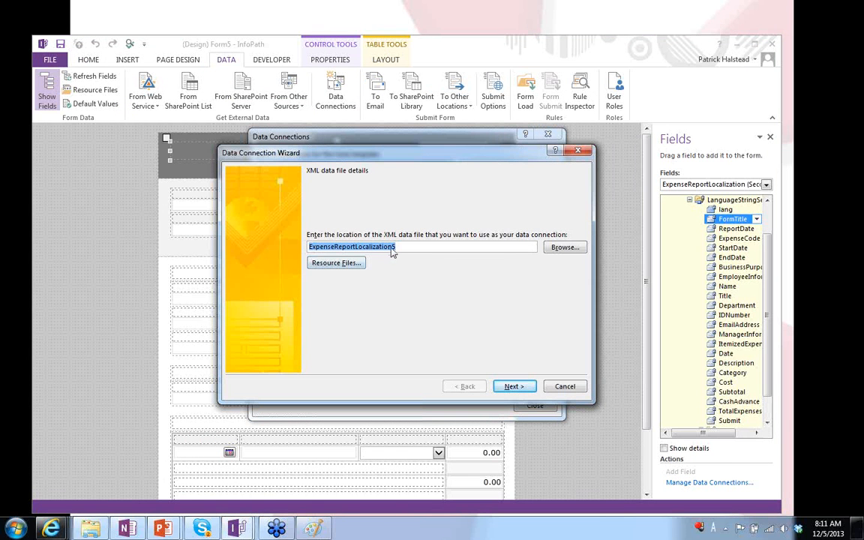
left_click(565, 253)
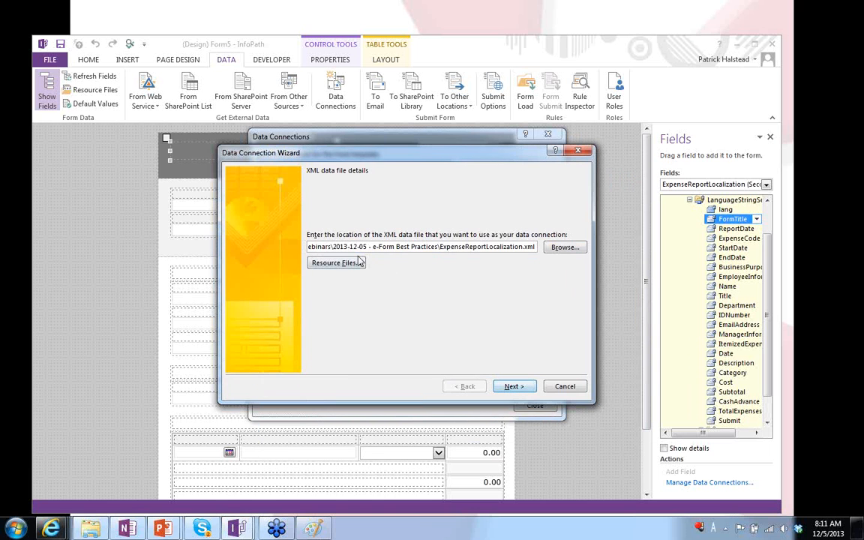
Add ExpenseReportLocalization.xml from the "2013-12-05 - e-Form Best Practices" folder to the form template's resource files.
left_click(358, 262)
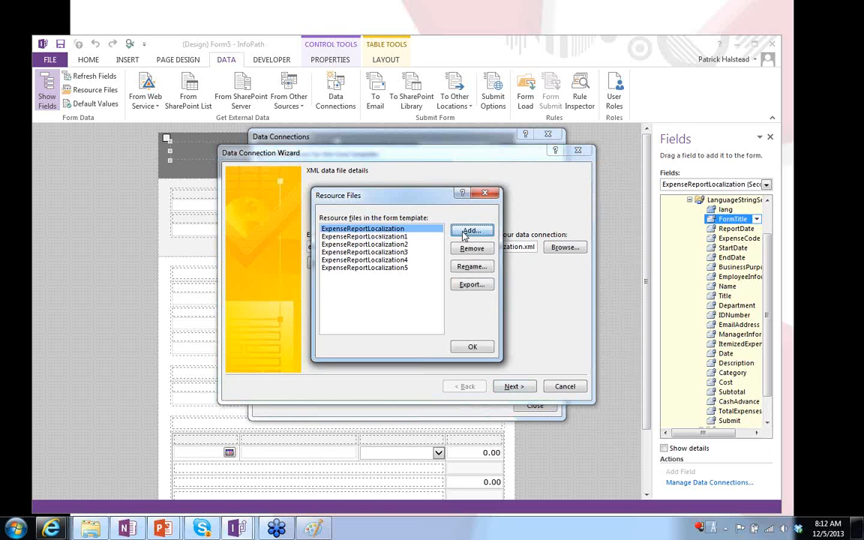
left_click(466, 232)
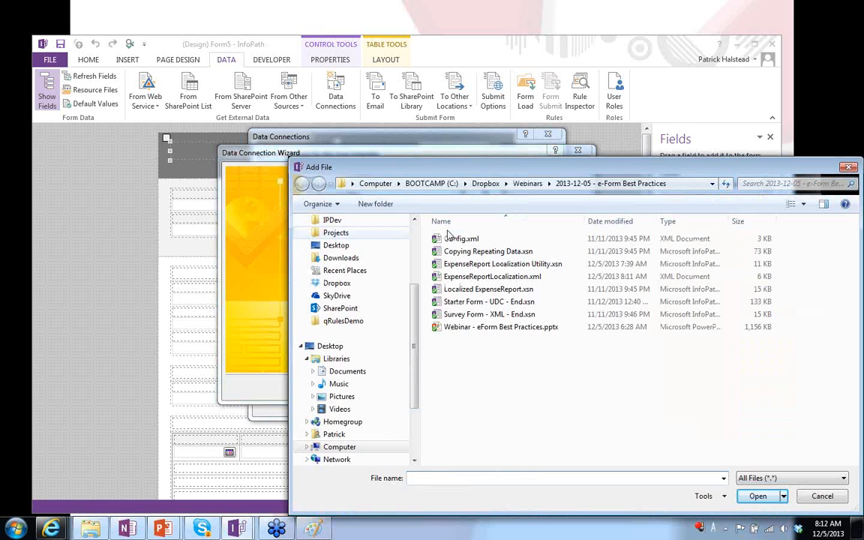
left_click(492, 276)
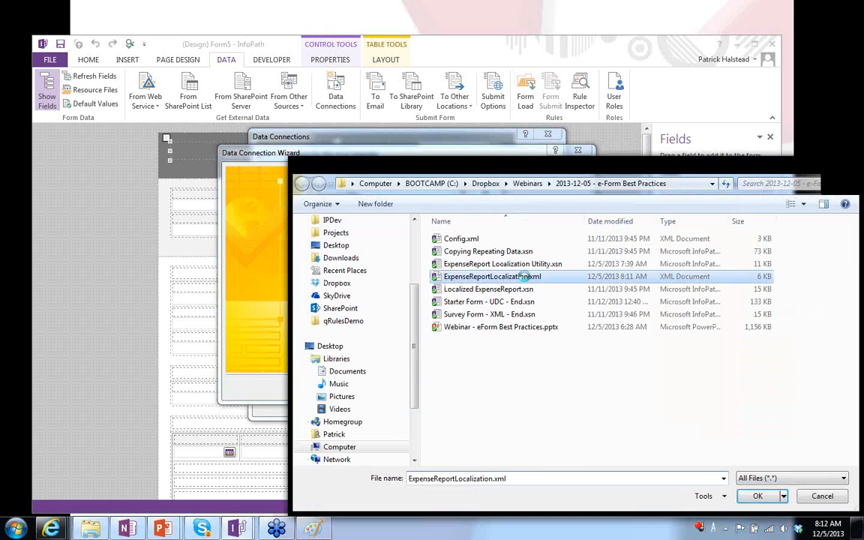
double_click(492, 277)
left_click(515, 347)
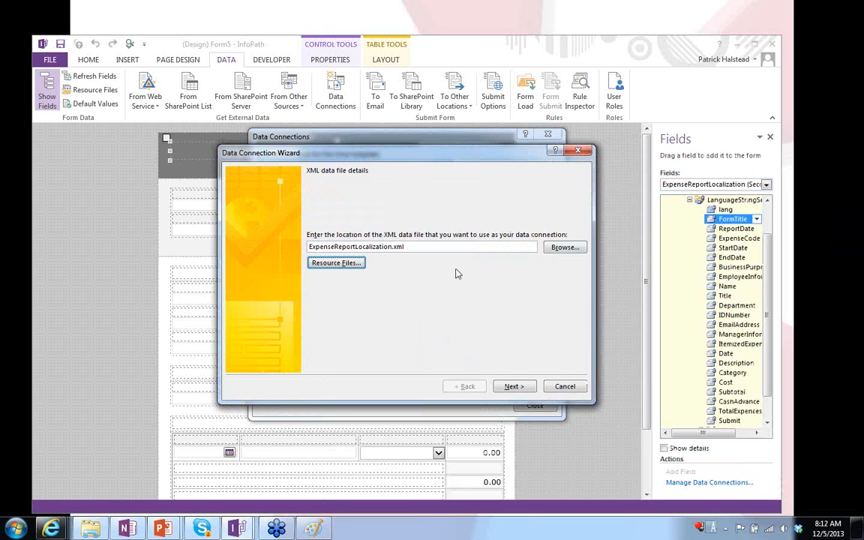
Use the ExpenseReportLocalization.xml resource file as the data connection's source and finish modifying the connection.
left_click(349, 264)
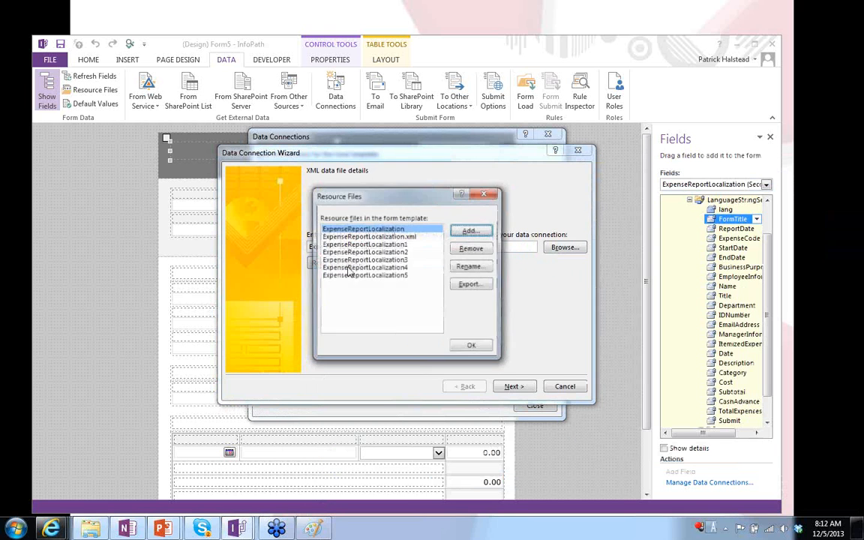
left_click(471, 345)
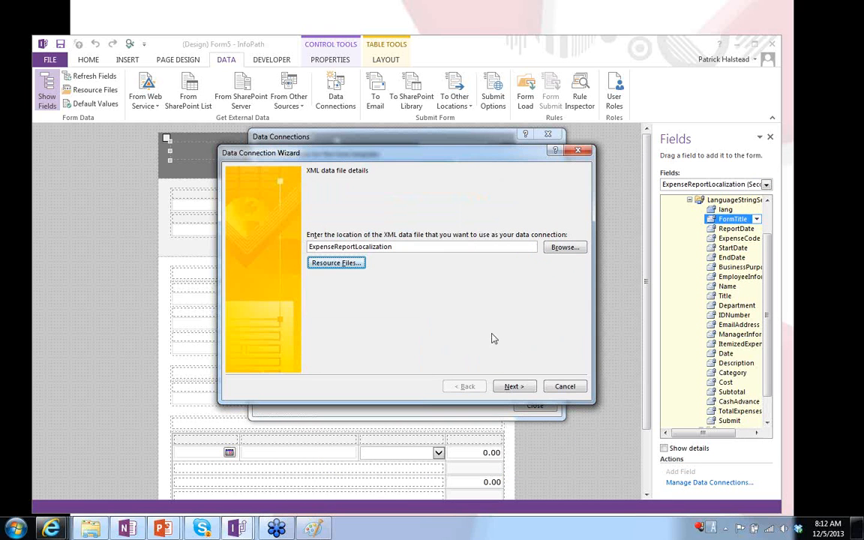
left_click(357, 265)
left_click(409, 237)
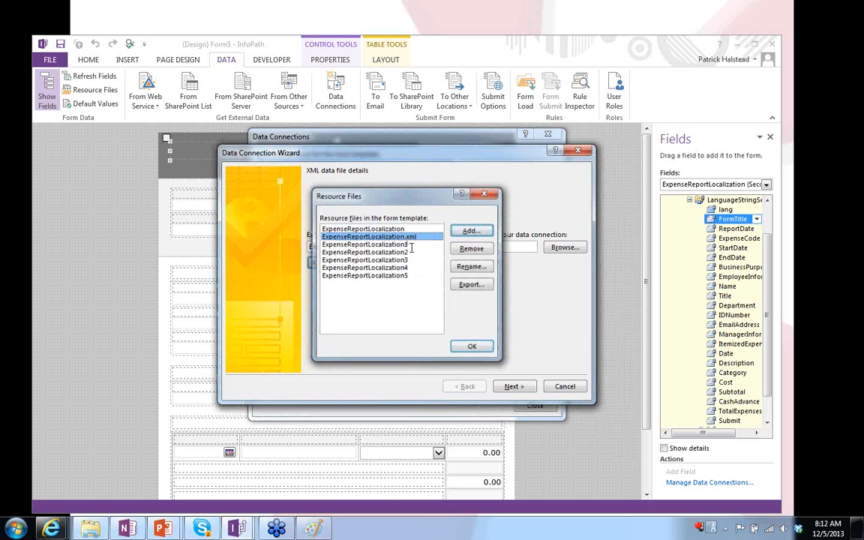
left_click(473, 346)
left_click(514, 386)
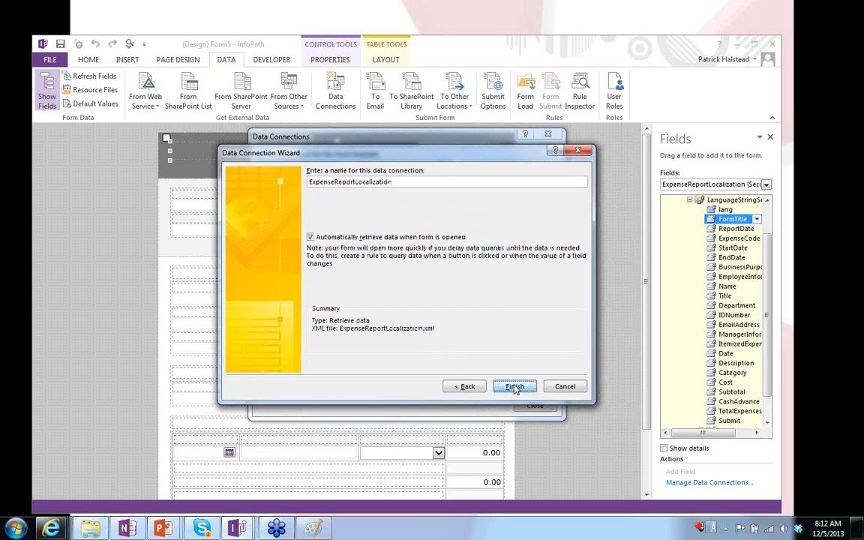
left_click(514, 387)
left_click(535, 406)
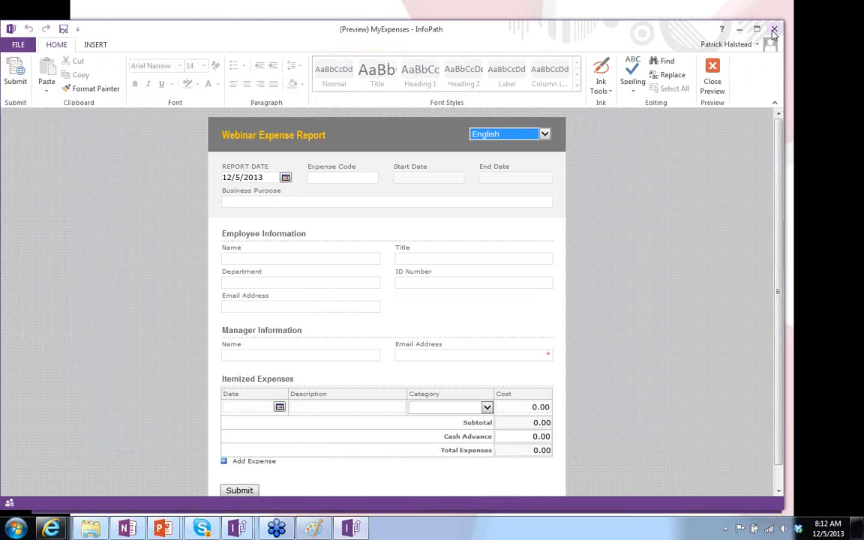
Check the English title in the expense report form preview and close the preview.
left_click(774, 31)
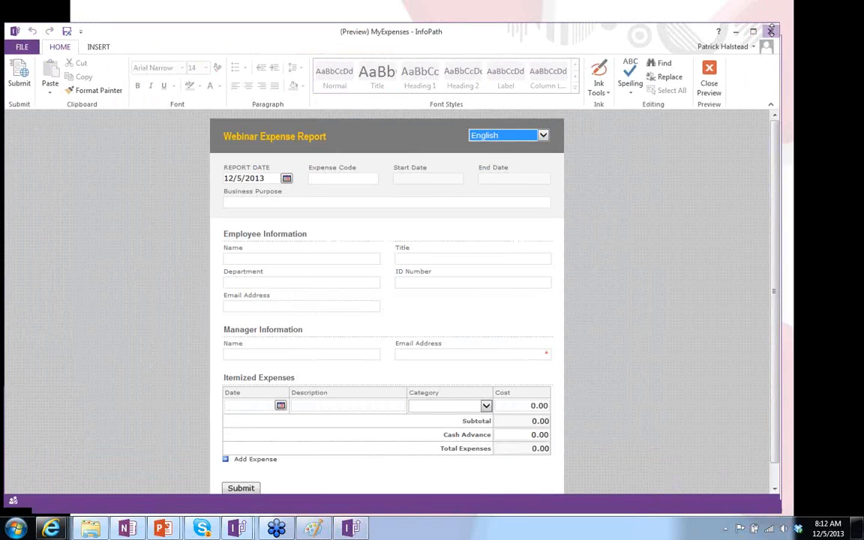
left_click(772, 43)
left_click(444, 282)
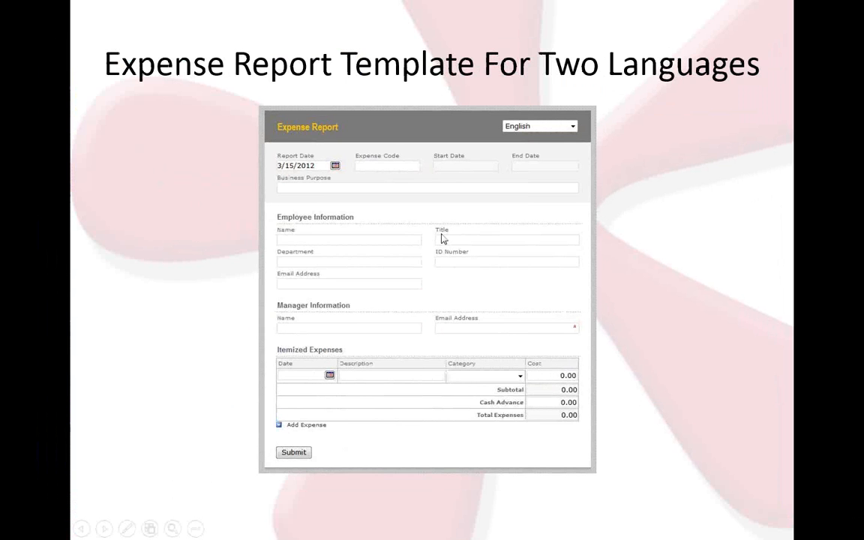
key("alt+Tab")
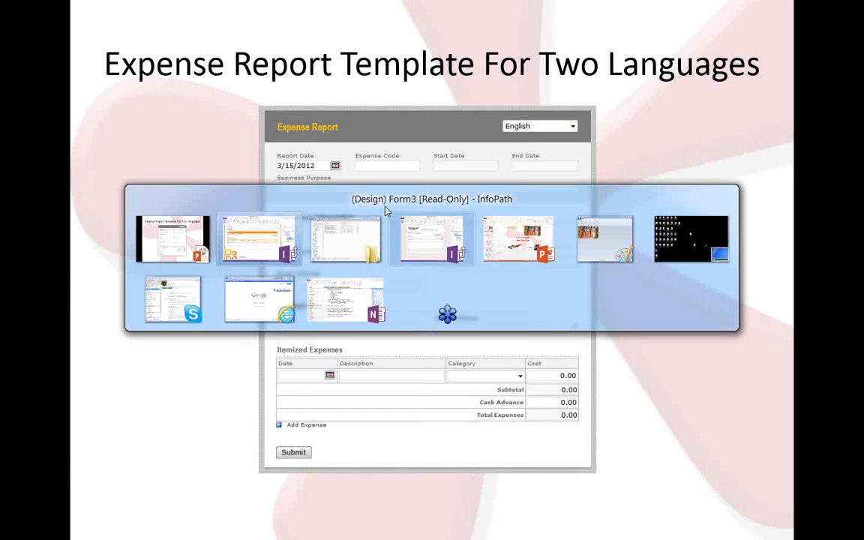
key("Escape")
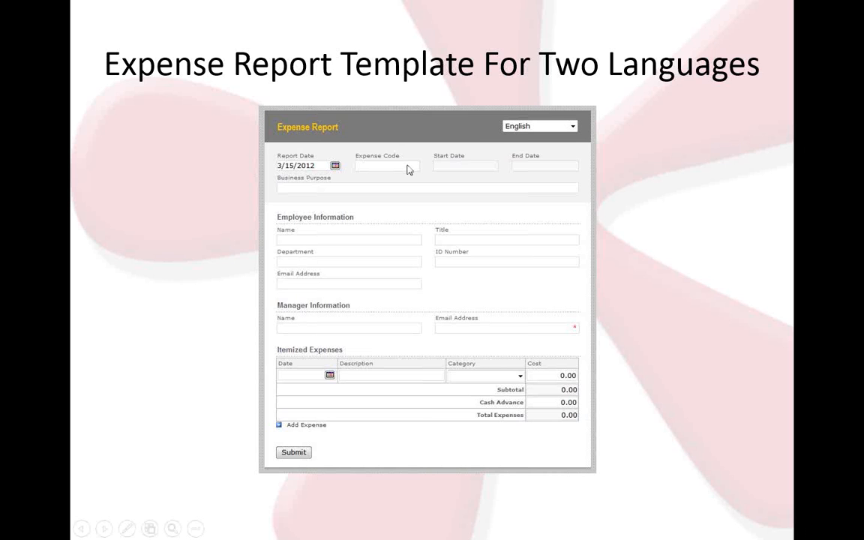
key("Escape")
key("shift+F5")
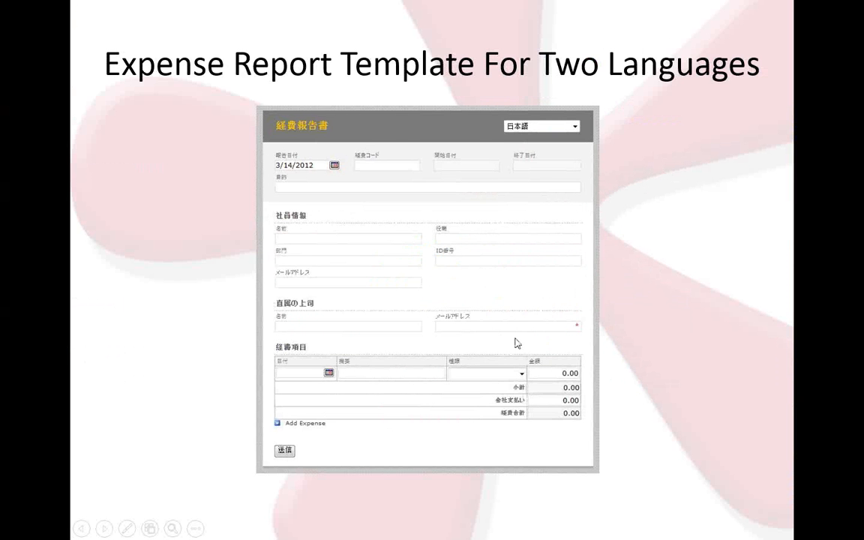
key("Right")
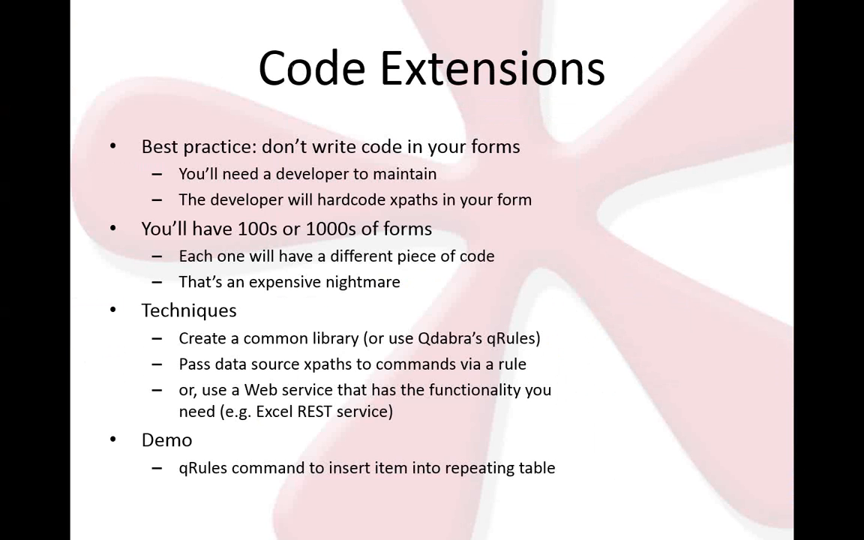